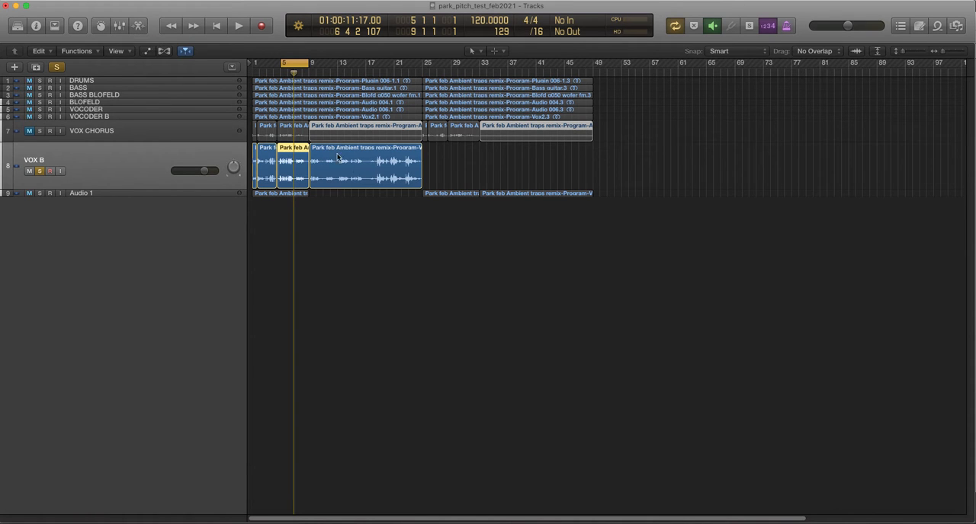
Open the VOX B vocal in the Track editor, check the Flex Pitch mode choices, and bring the region's notes into view.
{"action": "left_click", "coordinate": [138, 25]}
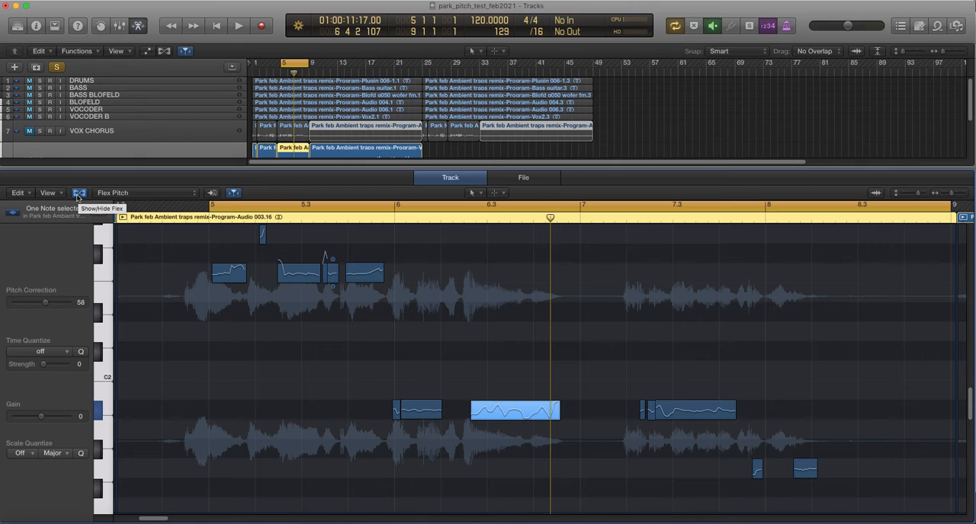
{"action": "left_click", "coordinate": [132, 196]}
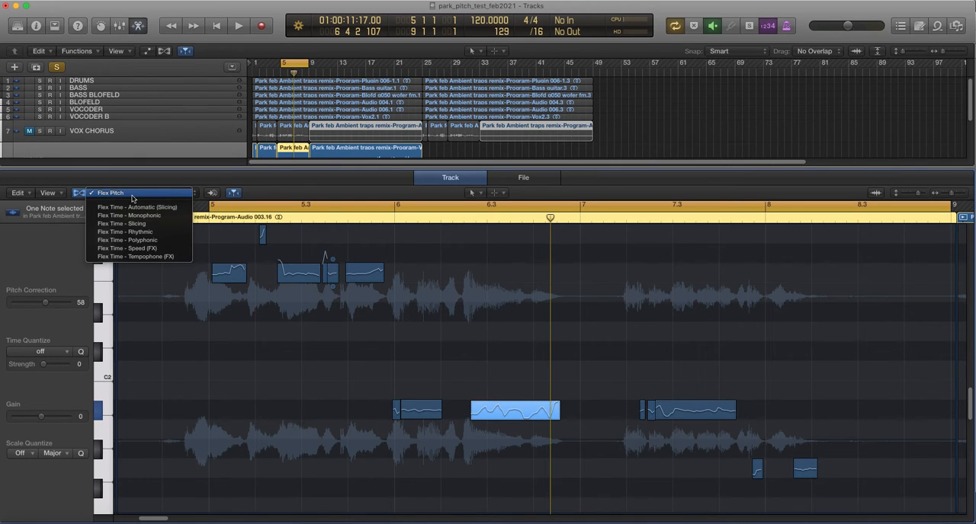
{"action": "left_click", "coordinate": [132, 196]}
{"action": "scroll", "coordinate": [587, 492], "scroll_direction": "down", "scroll_amount": 3}
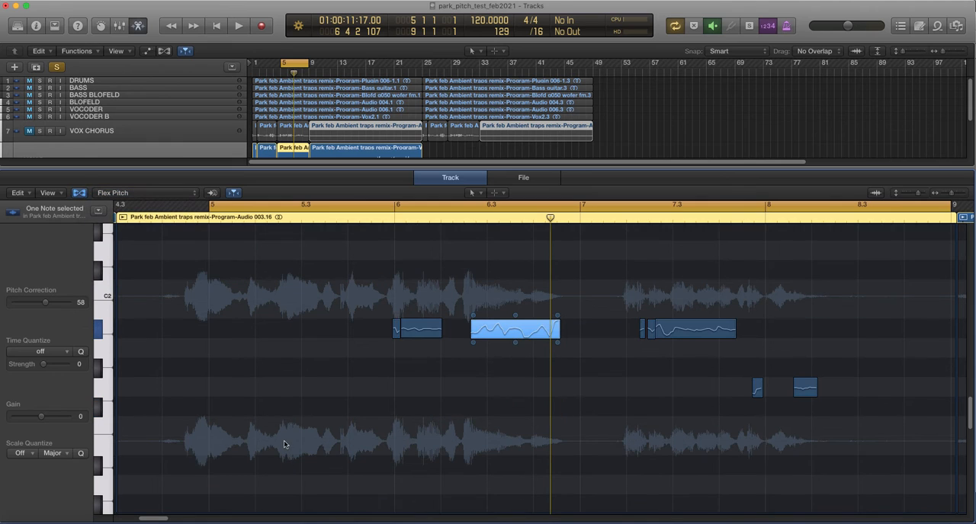
{"action": "scroll", "coordinate": [321, 416], "scroll_direction": "up", "scroll_amount": 1}
{"action": "scroll", "coordinate": [337, 390], "scroll_direction": "up", "scroll_amount": 1}
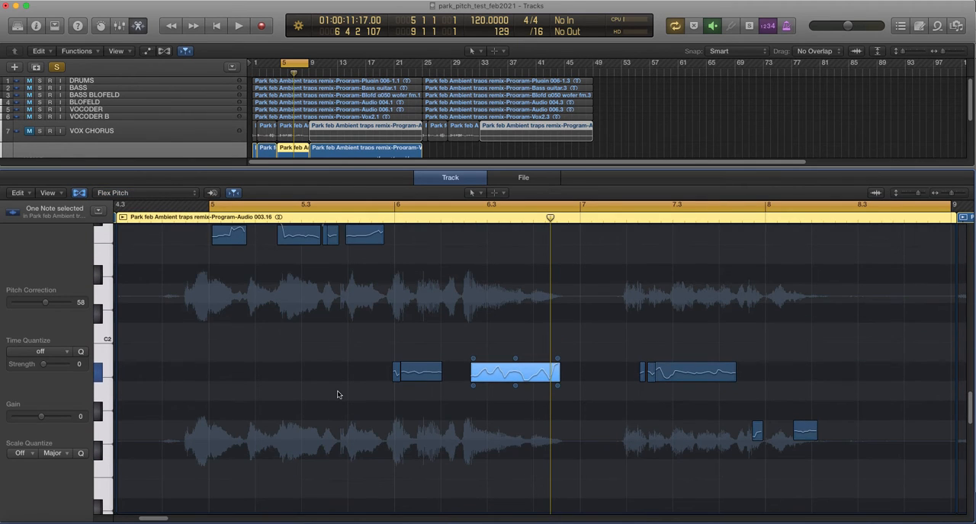
{"action": "scroll", "coordinate": [337, 394], "scroll_direction": "up", "scroll_amount": 3}
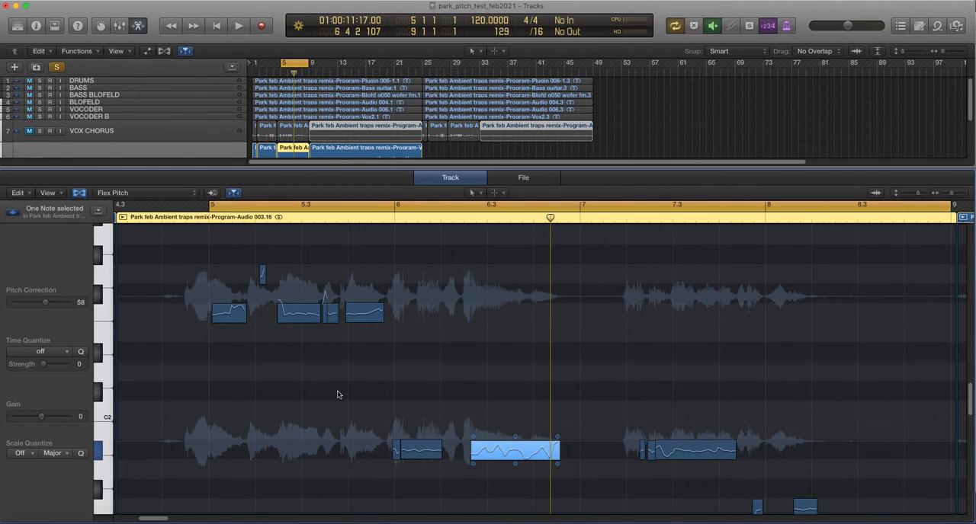
Try raising the selected note's fine pitch to 45 and return it to its original position.
{"action": "left_click", "coordinate": [228, 311]}
{"action": "left_click_drag", "start_coordinate": [515, 436], "coordinate": [515, 427]}
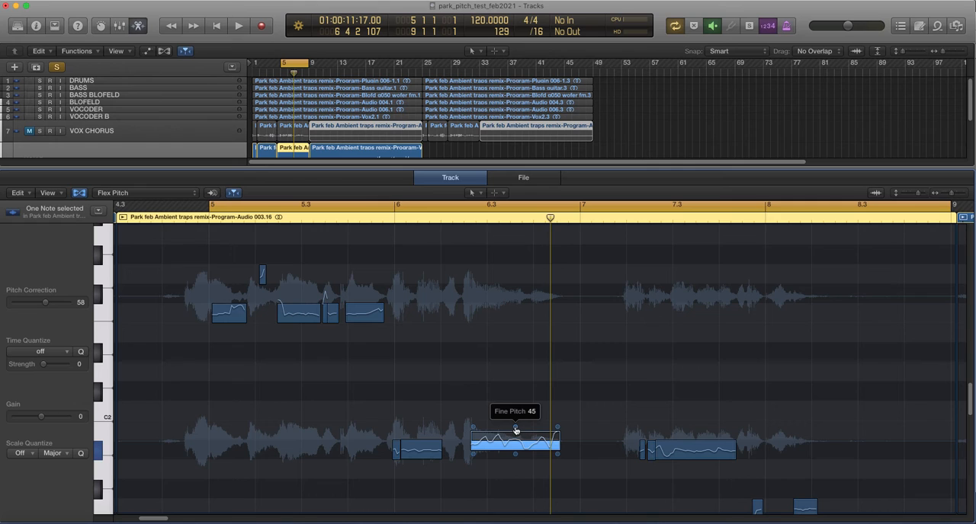
{"action": "left_click_drag", "start_coordinate": [515, 431], "coordinate": [515, 438]}
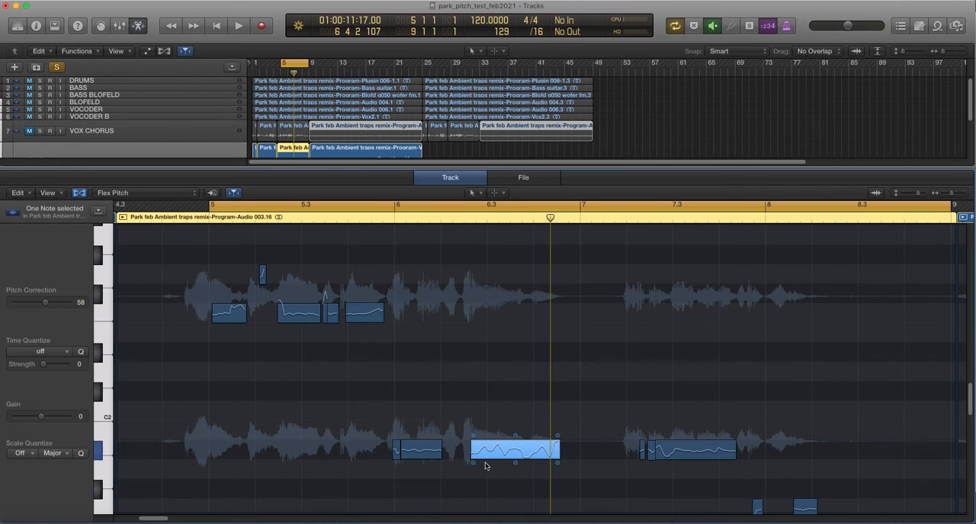
Play back the passage around the selected note twice to hear its current pitch.
{"action": "key", "text": "space"}
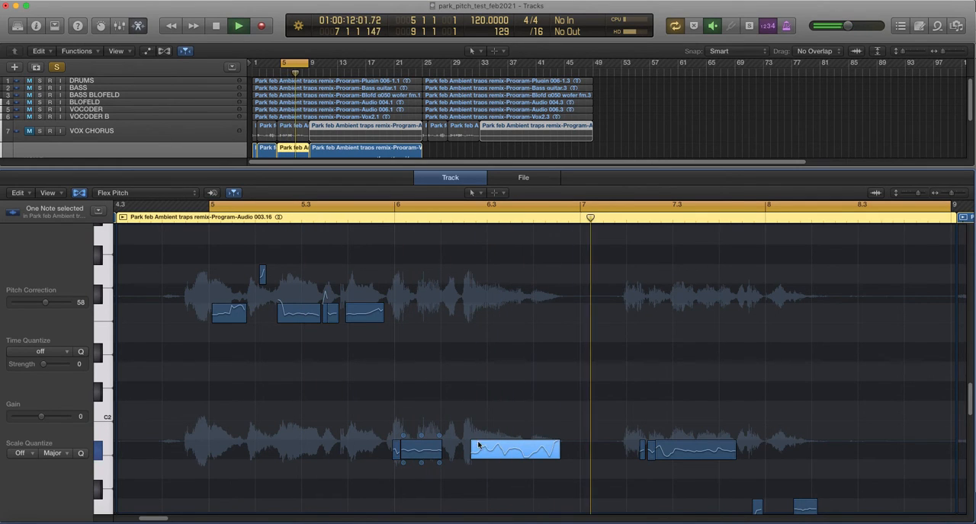
{"action": "key", "text": "space"}
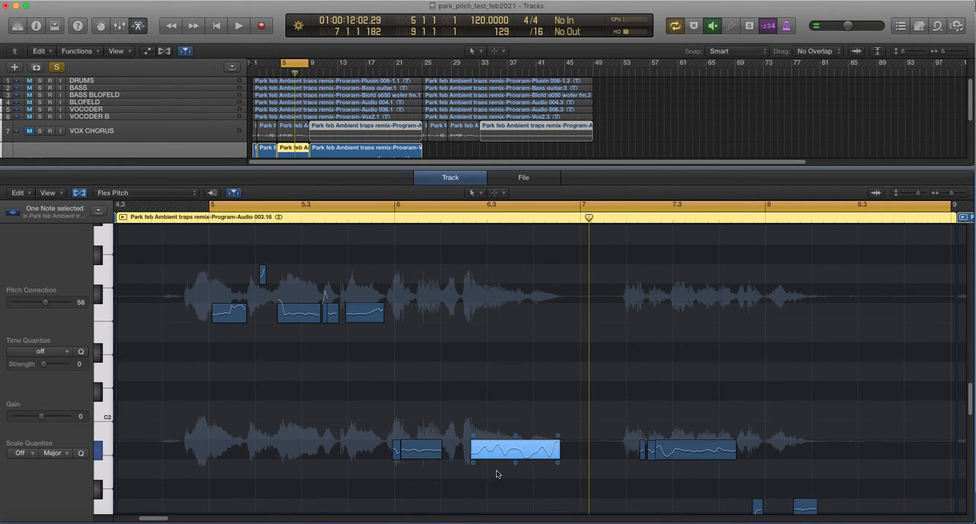
{"action": "key", "text": "space"}
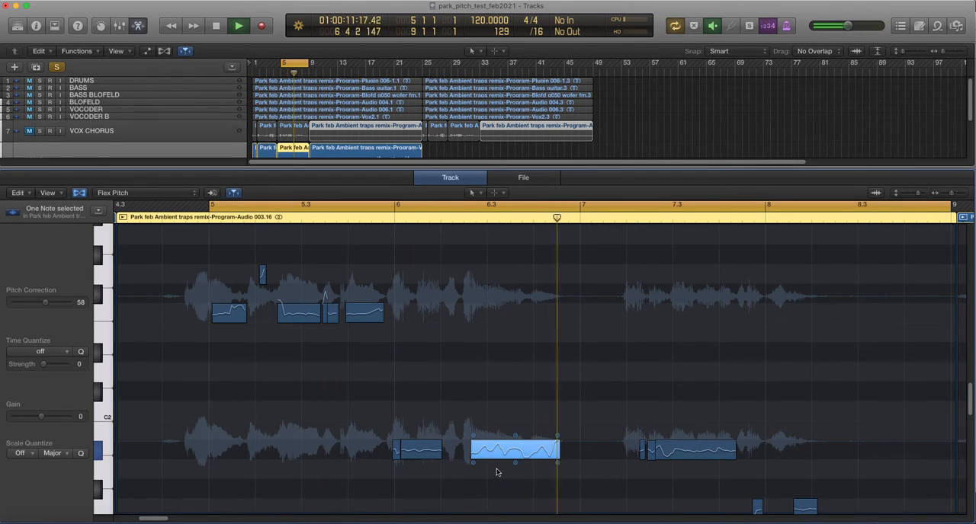
{"action": "key", "text": "space"}
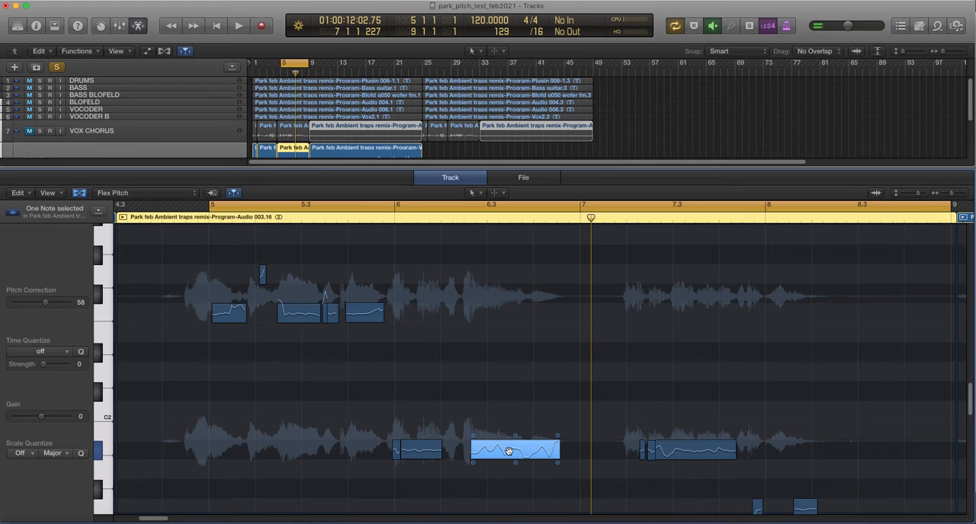
Try the selected note at D2 and at F2, playing the passage after each move.
{"action": "left_click_drag", "start_coordinate": [514, 451], "coordinate": [523, 366]}
{"action": "key", "text": "space"}
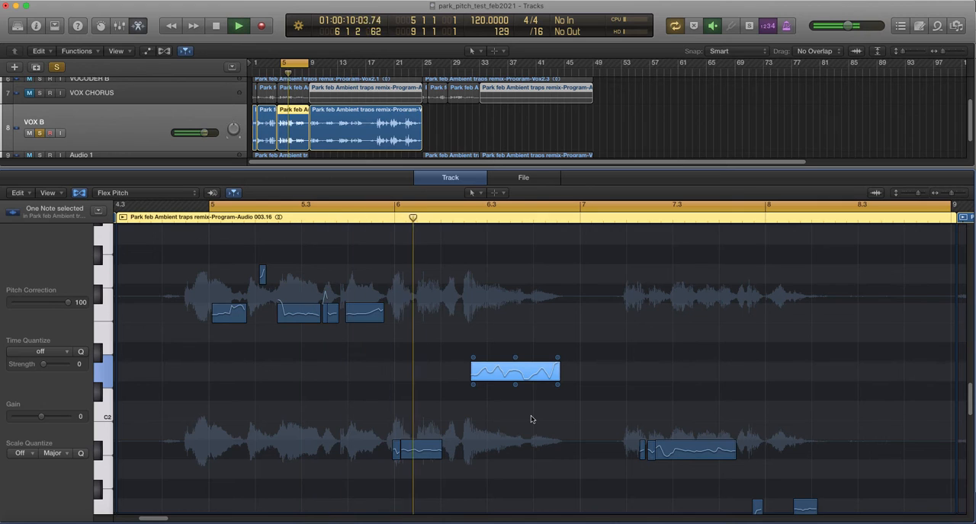
{"action": "key", "text": "space"}
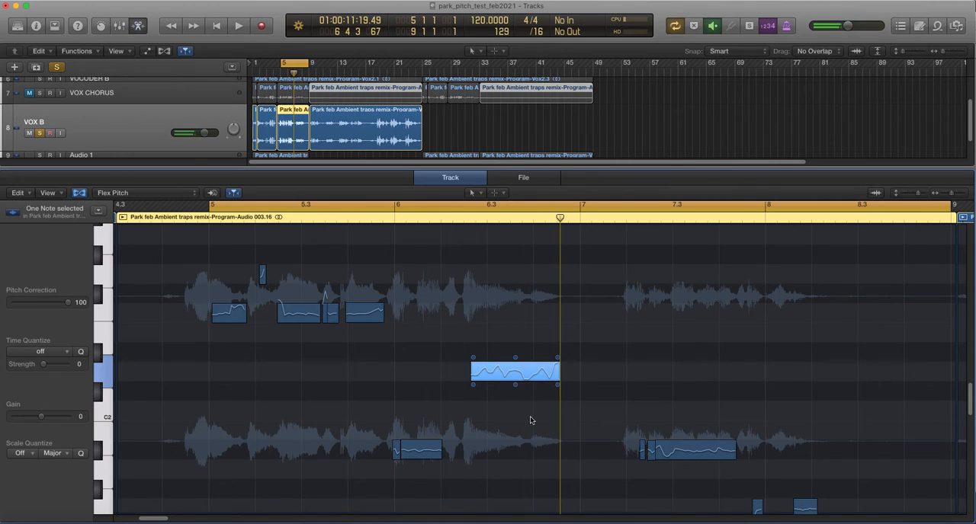
{"action": "left_click_drag", "start_coordinate": [512, 368], "coordinate": [511, 309]}
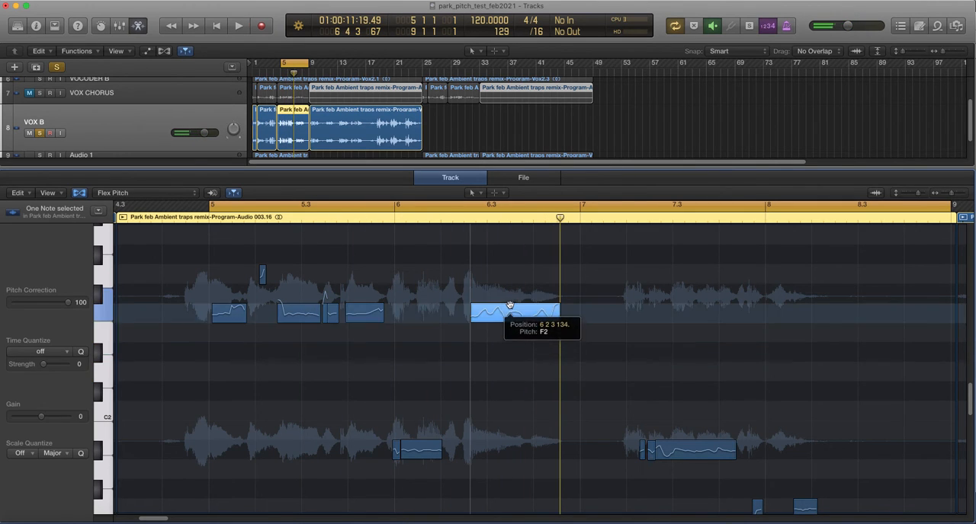
{"action": "key", "text": "space"}
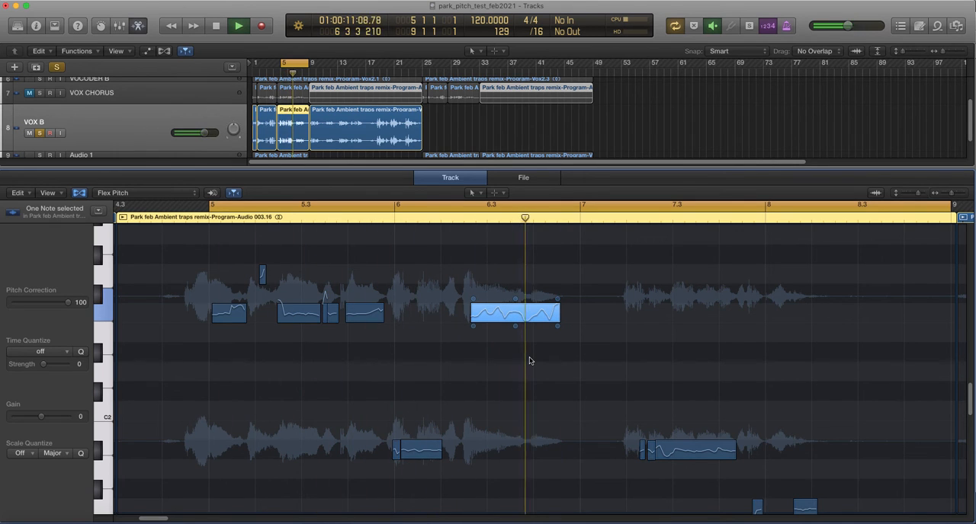
{"action": "key", "text": "space"}
Try the selected note at G#1 and at G1, playing the passage after each move.
{"action": "left_click_drag", "start_coordinate": [509, 312], "coordinate": [515, 493]}
{"action": "key", "text": "space"}
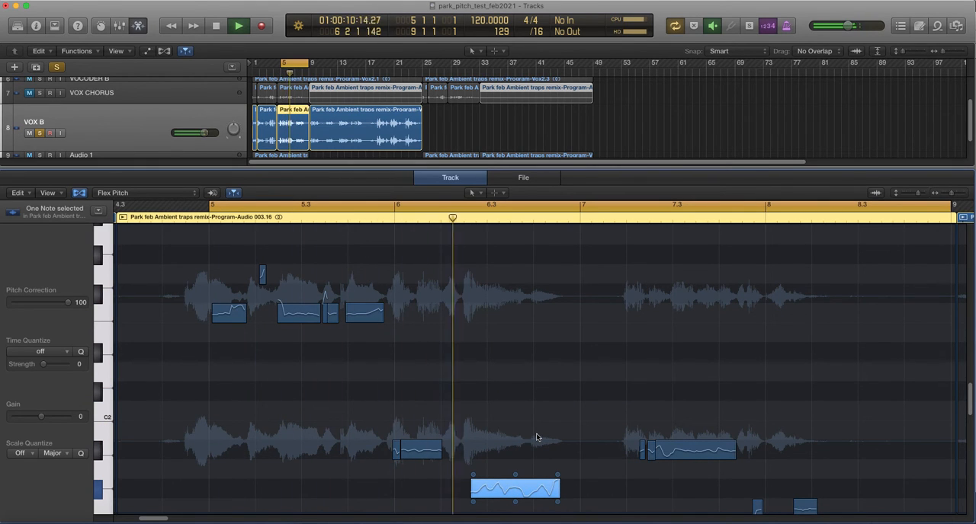
{"action": "key", "text": "space"}
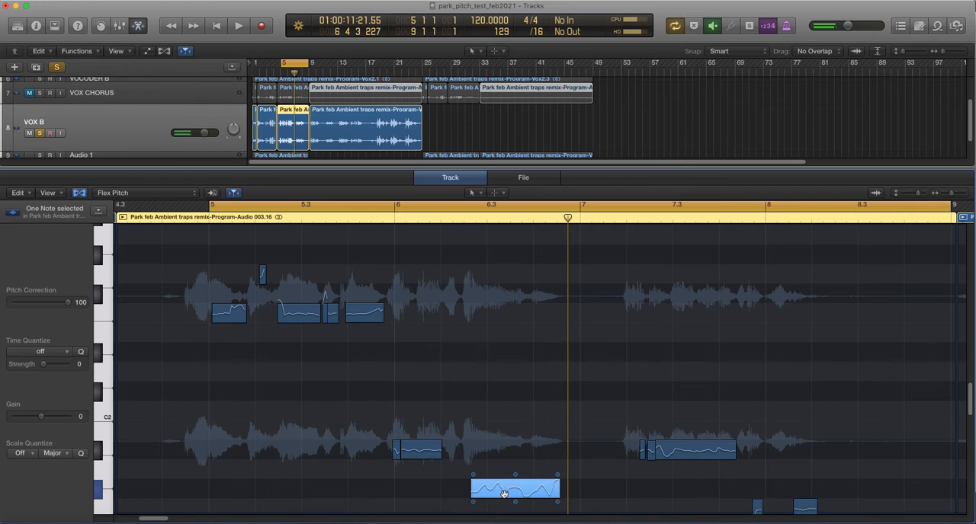
{"action": "left_click_drag", "start_coordinate": [503, 496], "coordinate": [504, 514]}
{"action": "key", "text": "space"}
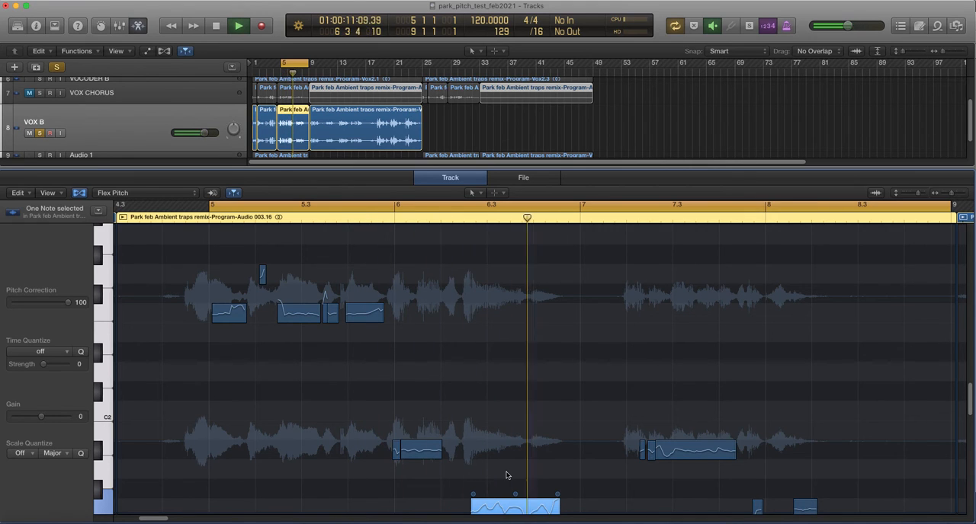
{"action": "key", "text": "space"}
Return the selected note to A#1 and play the passage.
{"action": "left_click_drag", "start_coordinate": [501, 507], "coordinate": [500, 447]}
{"action": "key", "text": "space"}
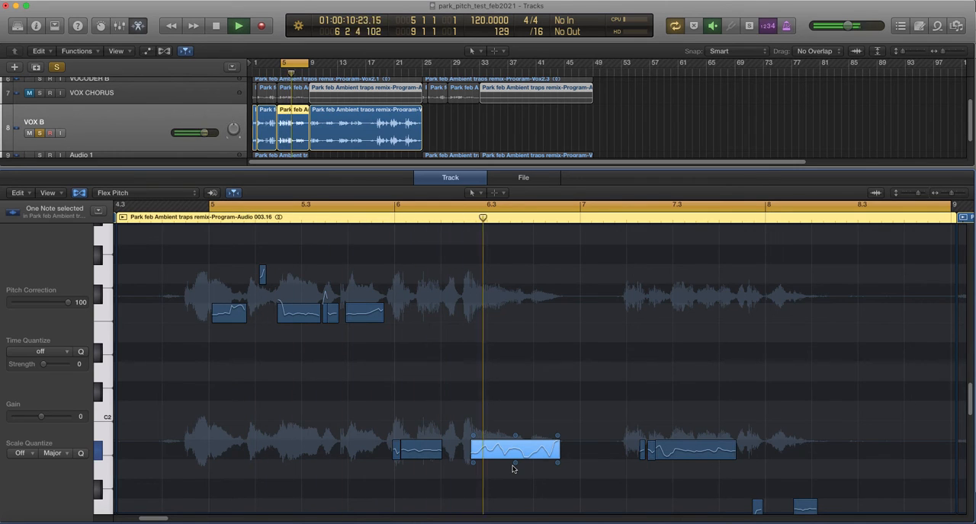
{"action": "key", "text": "space"}
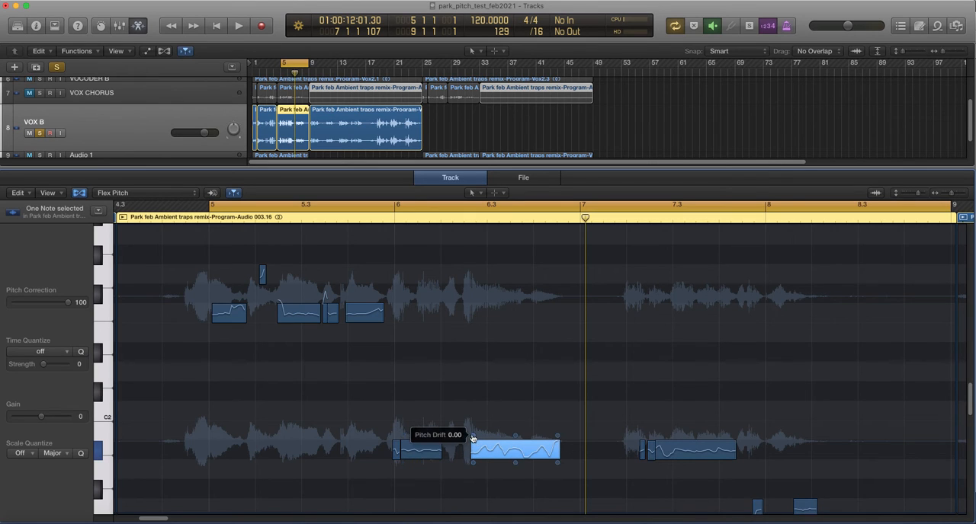
Try a pitch drift of 0.88 at the selected note's start and bring it back level, playing the passage each time.
{"action": "left_click_drag", "start_coordinate": [472, 435], "coordinate": [468, 416]}
{"action": "key", "text": "space"}
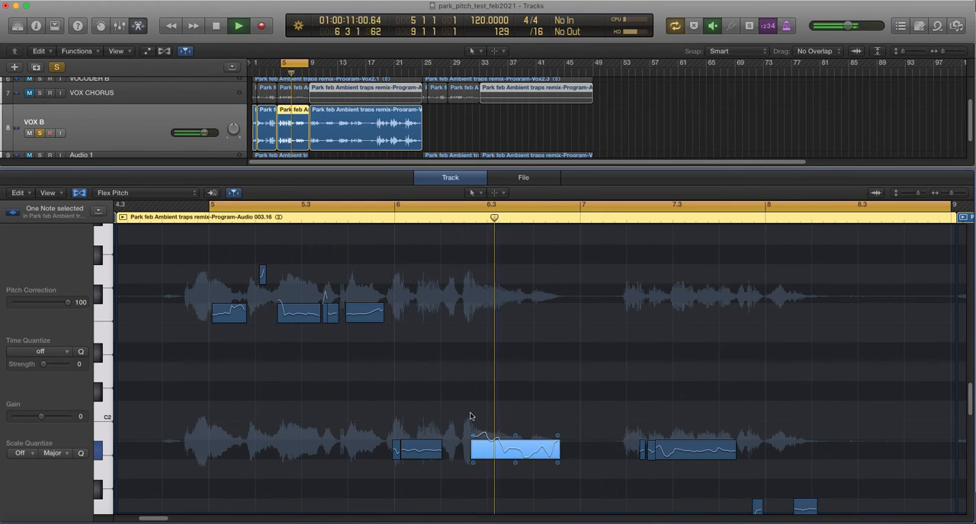
{"action": "key", "text": "space"}
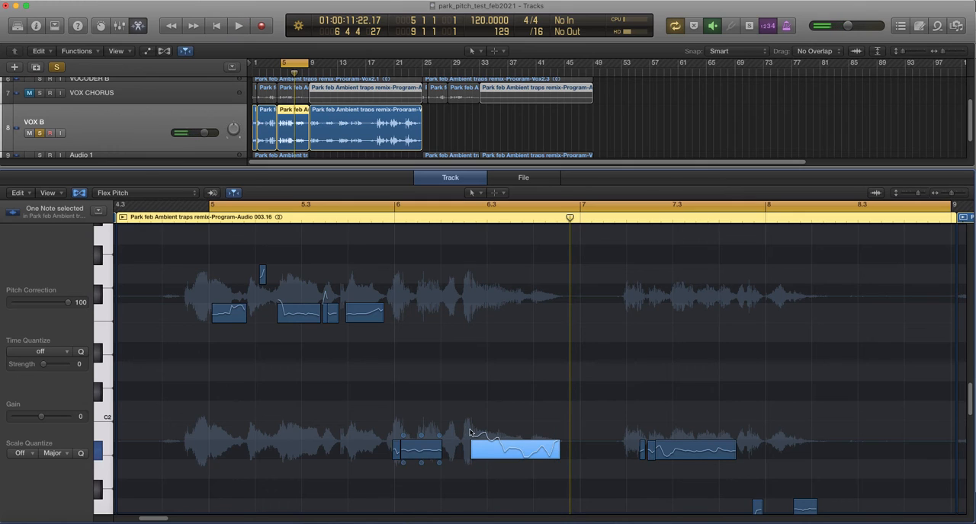
{"action": "mouse_move", "coordinate": [473, 442]}
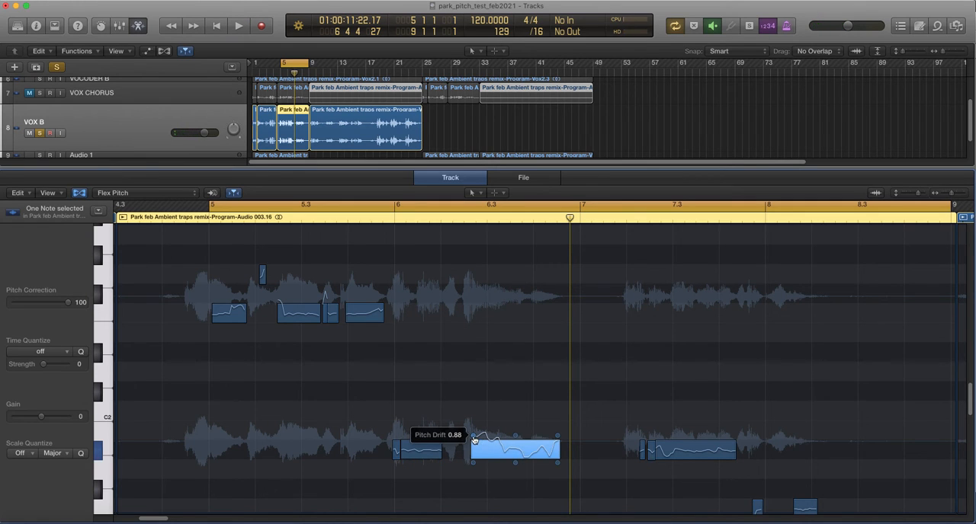
{"action": "left_click_drag", "start_coordinate": [473, 441], "coordinate": [474, 461]}
{"action": "left_click_drag", "start_coordinate": [473, 462], "coordinate": [476, 459]}
{"action": "key", "text": "space"}
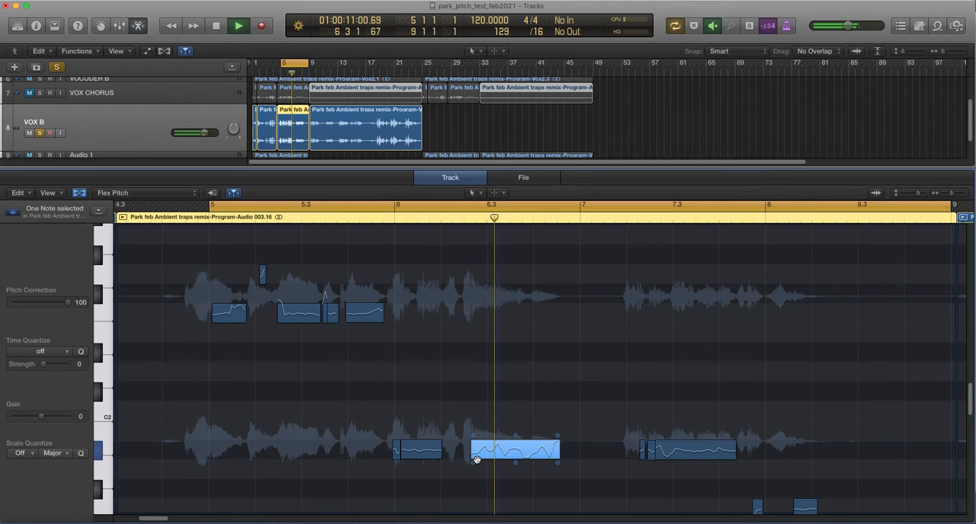
{"action": "key", "text": "space"}
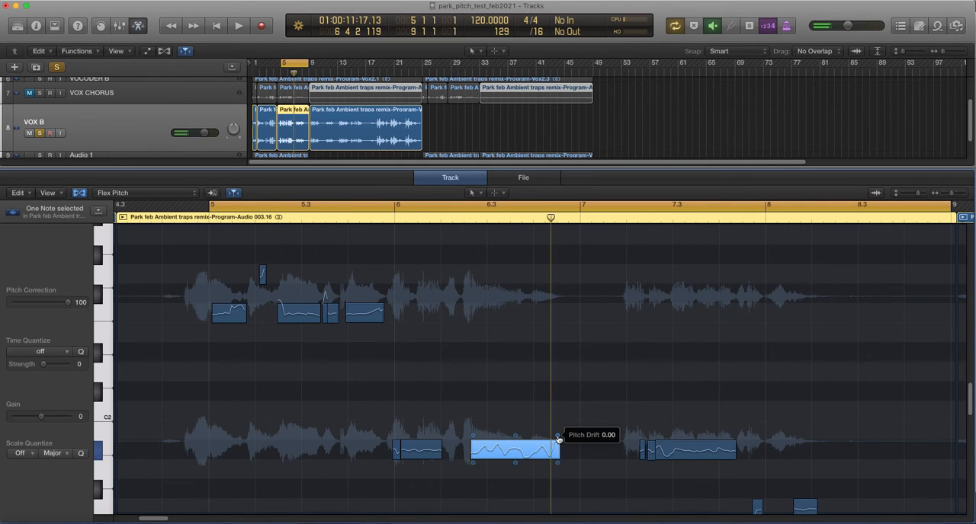
Try a pitch drift of 0.78 at the selected note's end and a steep downward drift, playing the passage after each.
{"action": "left_click_drag", "start_coordinate": [558, 440], "coordinate": [561, 432]}
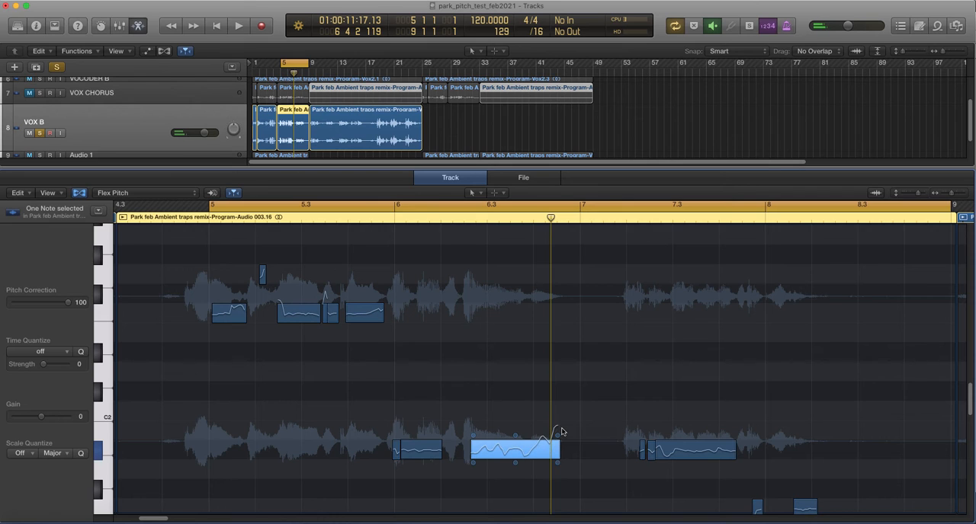
{"action": "key", "text": "space"}
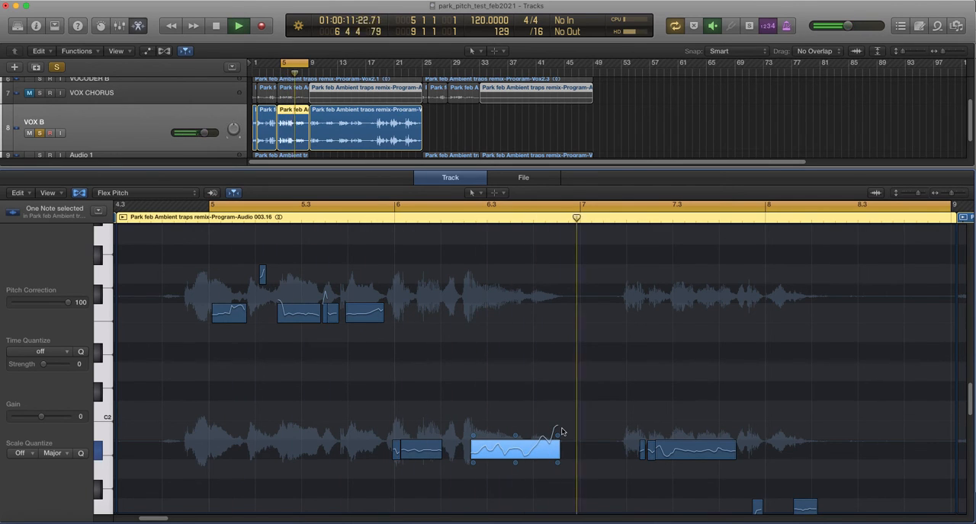
{"action": "mouse_move", "coordinate": [558, 438]}
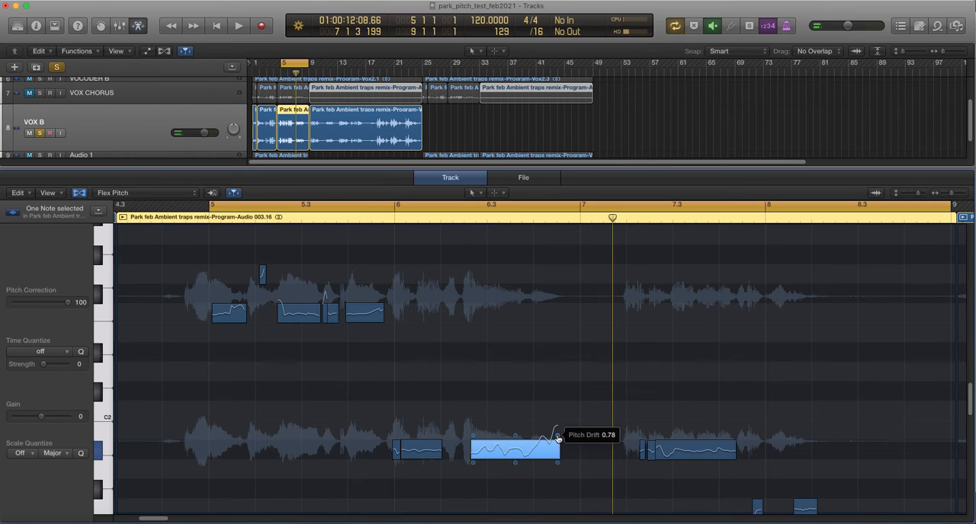
{"action": "left_click_drag", "start_coordinate": [557, 430], "coordinate": [549, 503]}
{"action": "key", "text": "space"}
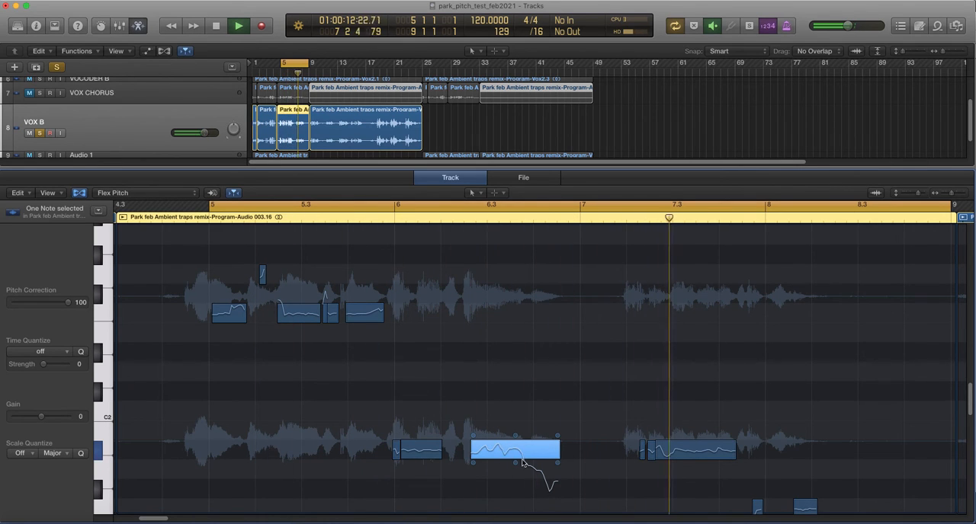
{"action": "key", "text": "space"}
Bring the pitch drift at the selected note's end to -0.02.
{"action": "left_click_drag", "start_coordinate": [552, 473], "coordinate": [549, 384]}
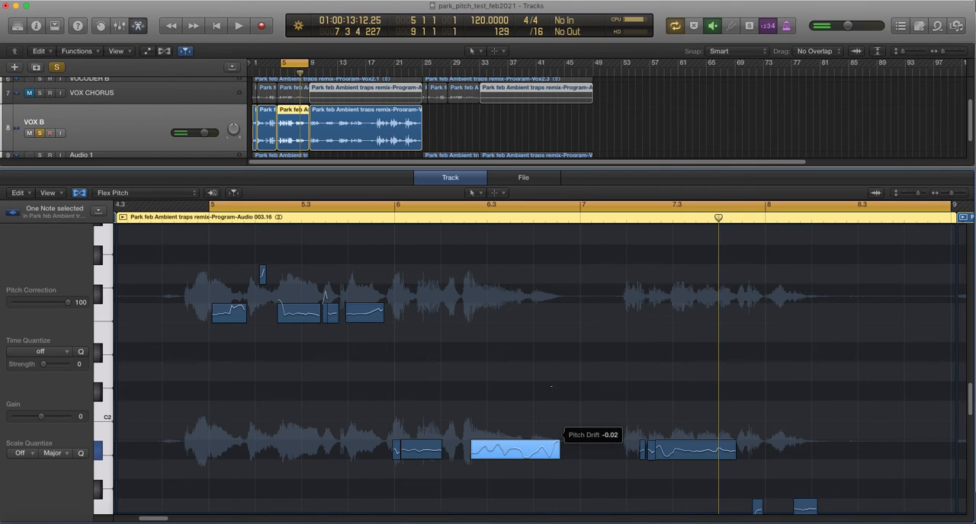
{"action": "left_click_drag", "start_coordinate": [551, 386], "coordinate": [552, 386]}
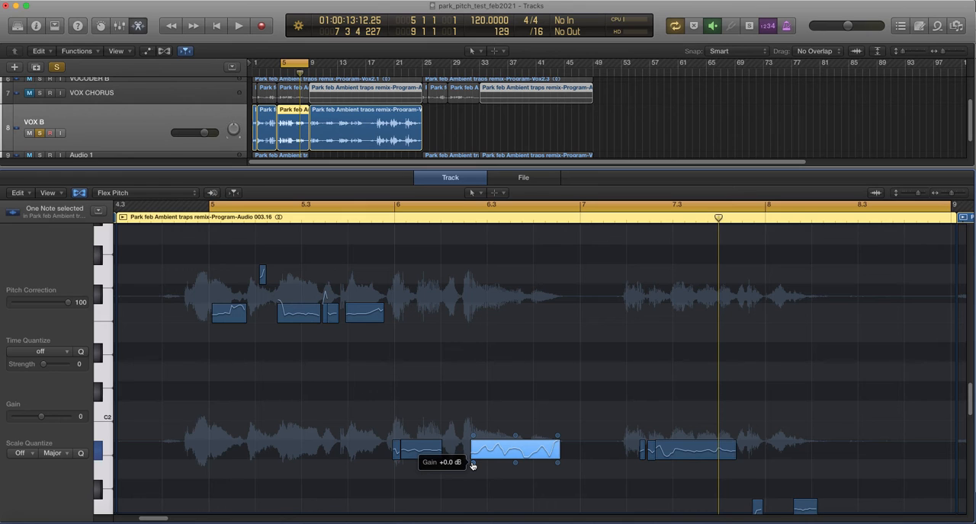
Raise the selected note's gain to about 2 dB and play the passage.
{"action": "left_click_drag", "start_coordinate": [473, 465], "coordinate": [473, 463]}
{"action": "left_click_drag", "start_coordinate": [474, 453], "coordinate": [475, 452]}
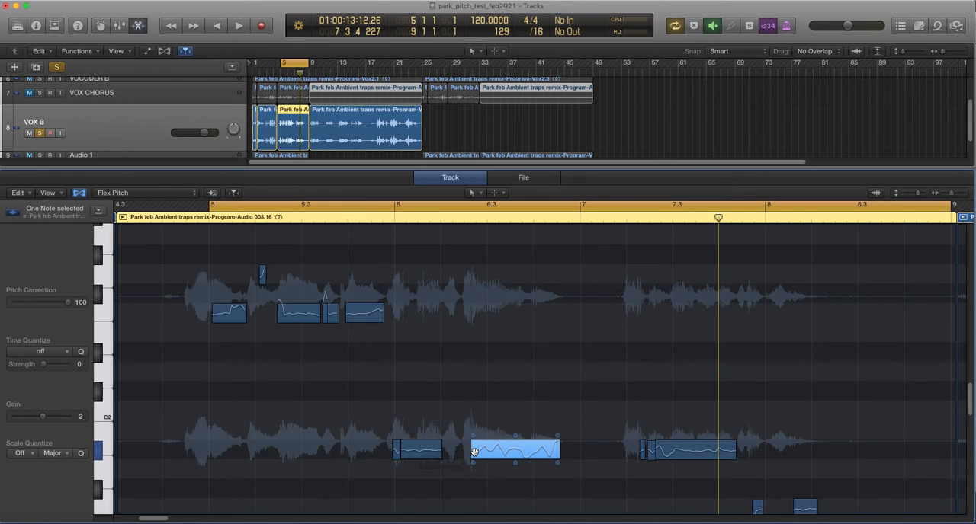
{"action": "key", "text": "space"}
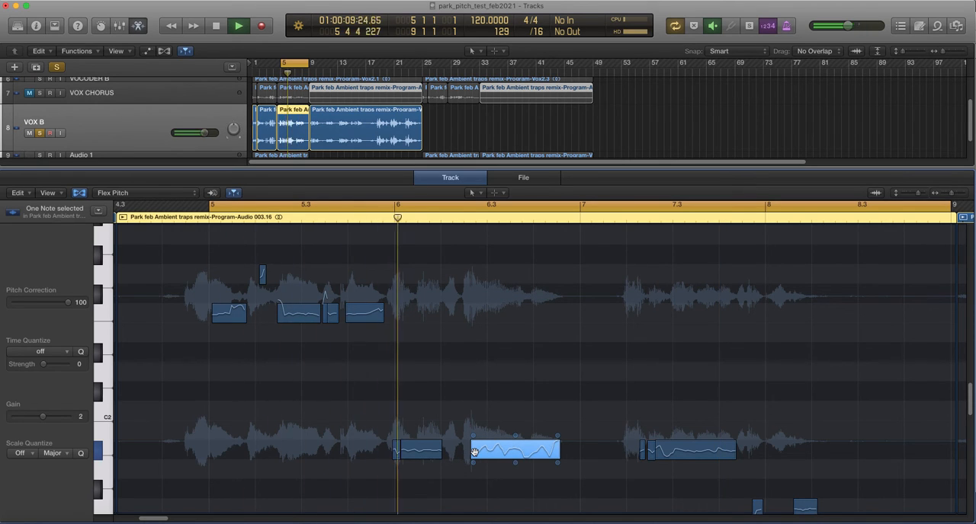
{"action": "key", "text": "space"}
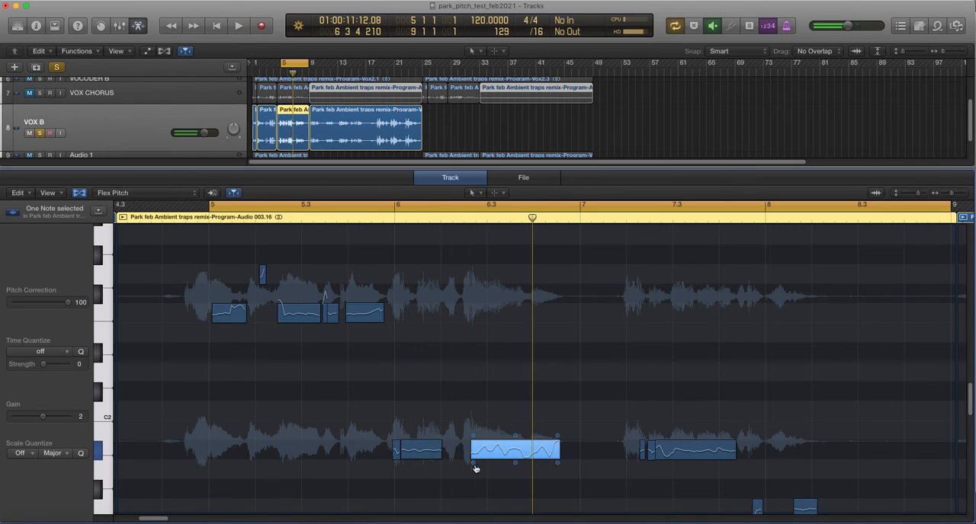
Lower the selected note's gain to about -12 dB and play the passage.
{"action": "left_click_drag", "start_coordinate": [475, 457], "coordinate": [475, 474]}
{"action": "key", "text": "space"}
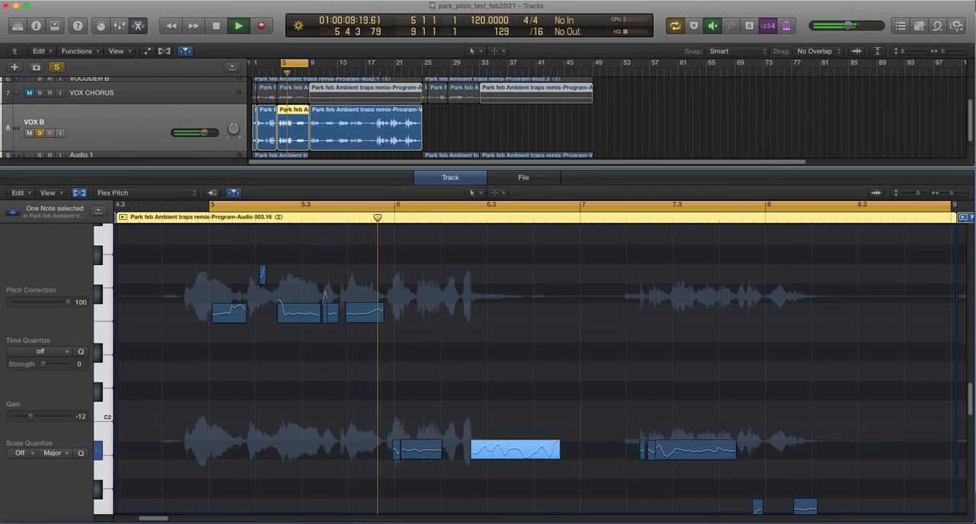
Stop playback, bring the selected note's gain back to 0 dB and play the passage.
{"action": "key", "text": "space"}
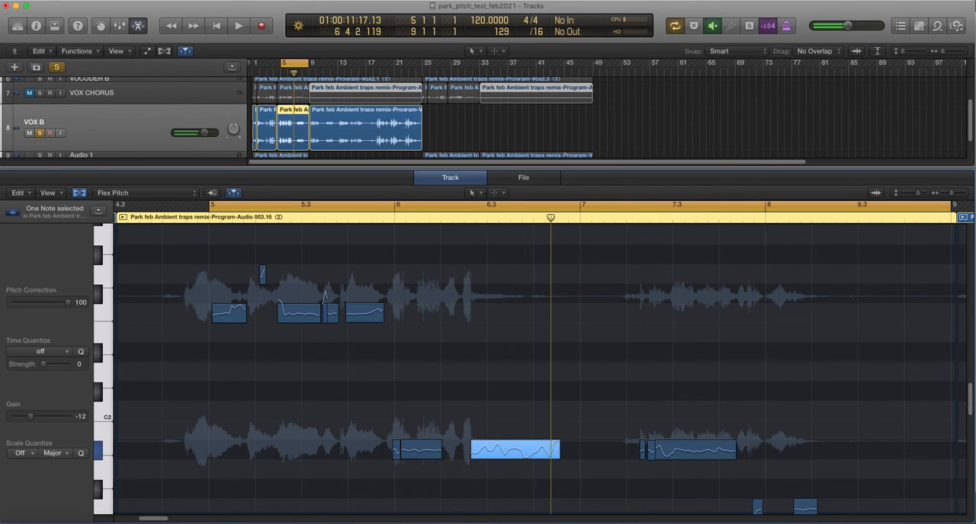
{"action": "left_click_drag", "start_coordinate": [473, 462], "coordinate": [474, 459]}
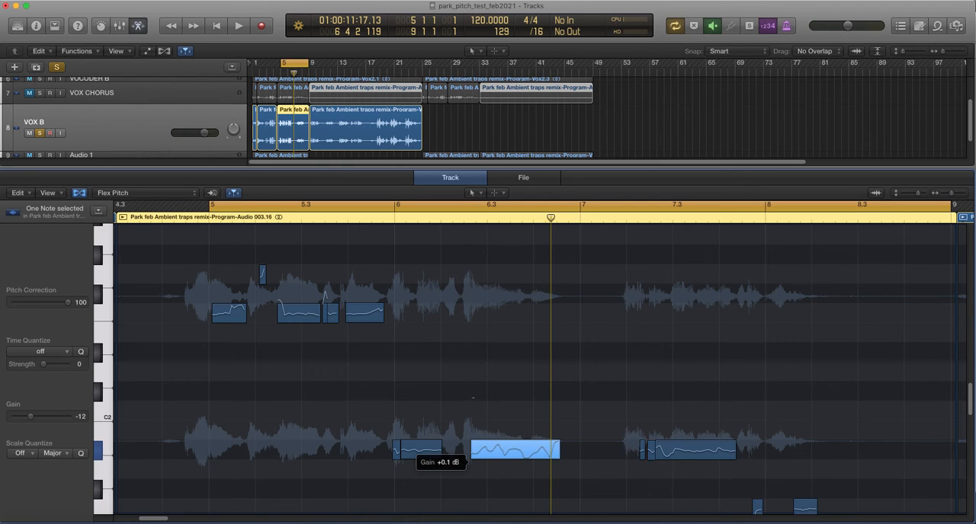
{"action": "left_click_drag", "start_coordinate": [473, 397], "coordinate": [517, 468]}
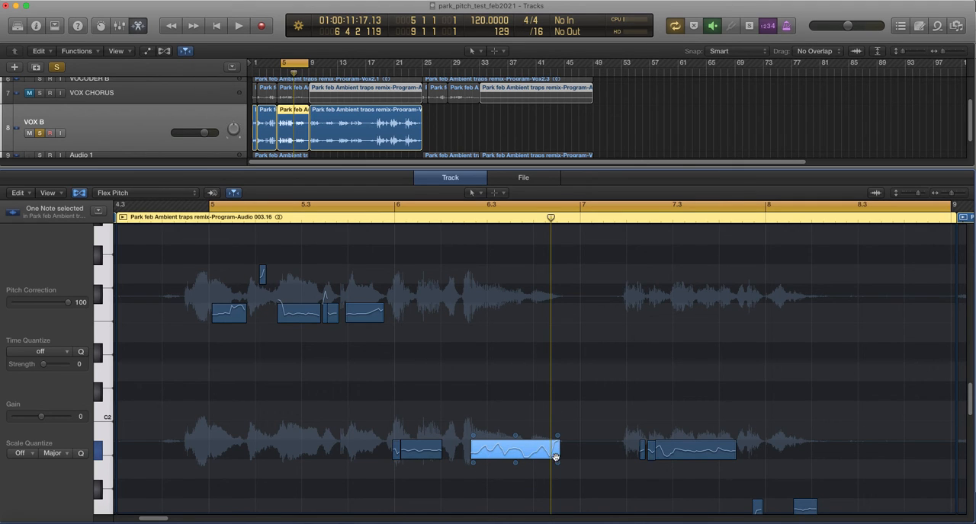
{"action": "key", "text": "space"}
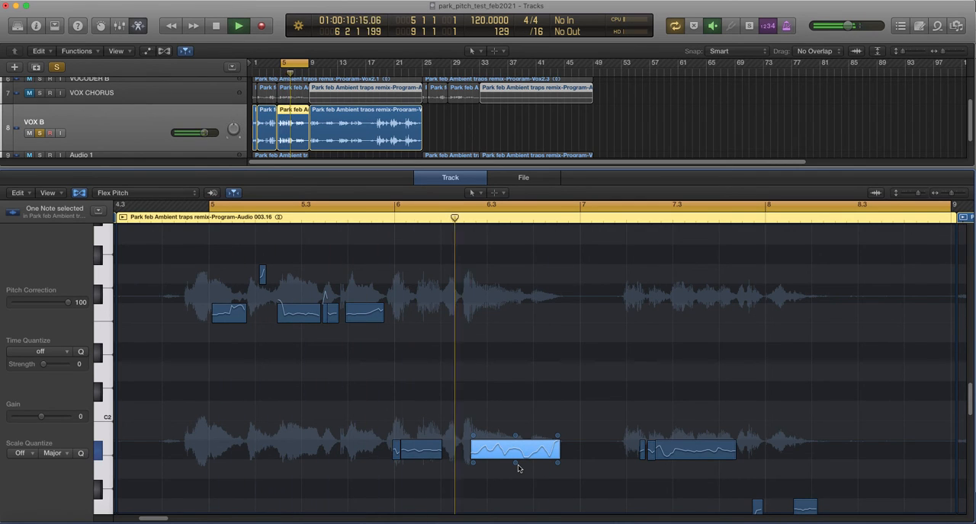
Try a vibrato of 402% and a vibrato of 6% on the selected note, playing the passage after each.
{"action": "left_click_drag", "start_coordinate": [519, 468], "coordinate": [525, 391]}
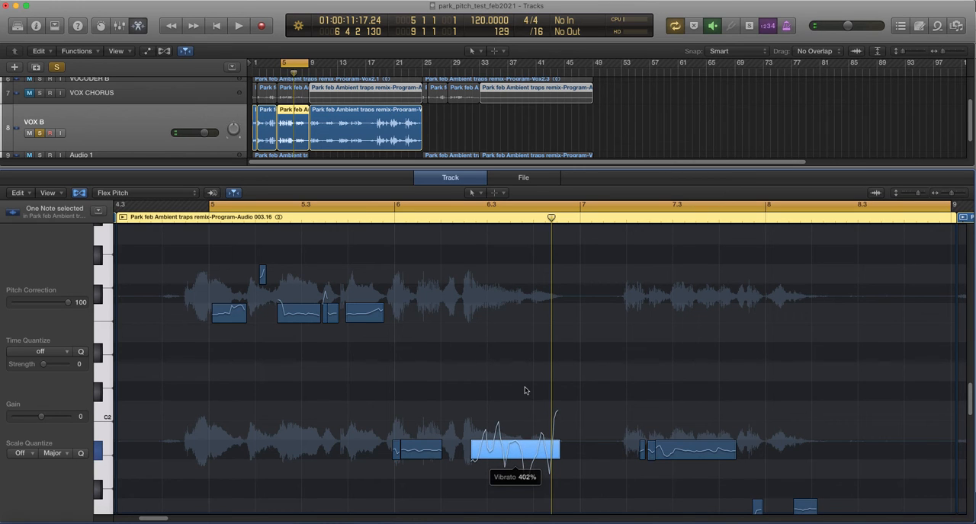
{"action": "key", "text": "space"}
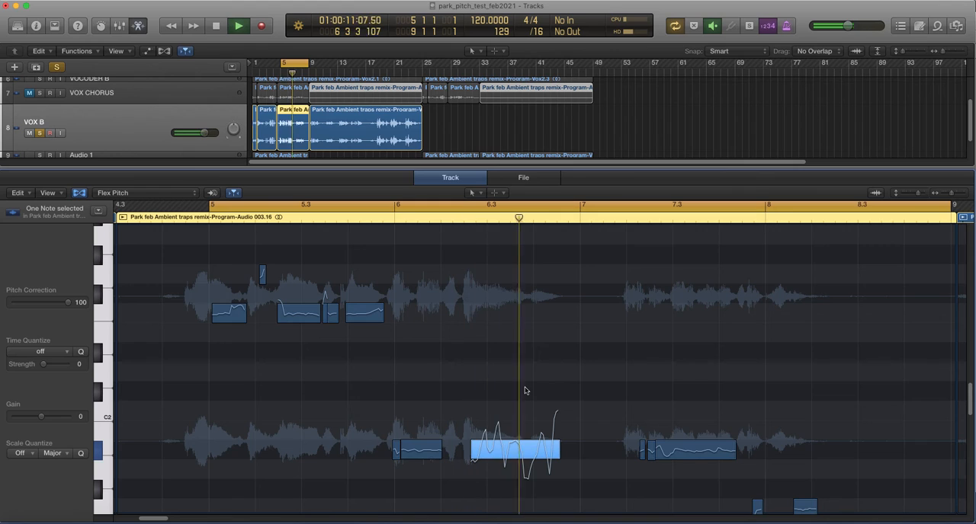
{"action": "key", "text": "space"}
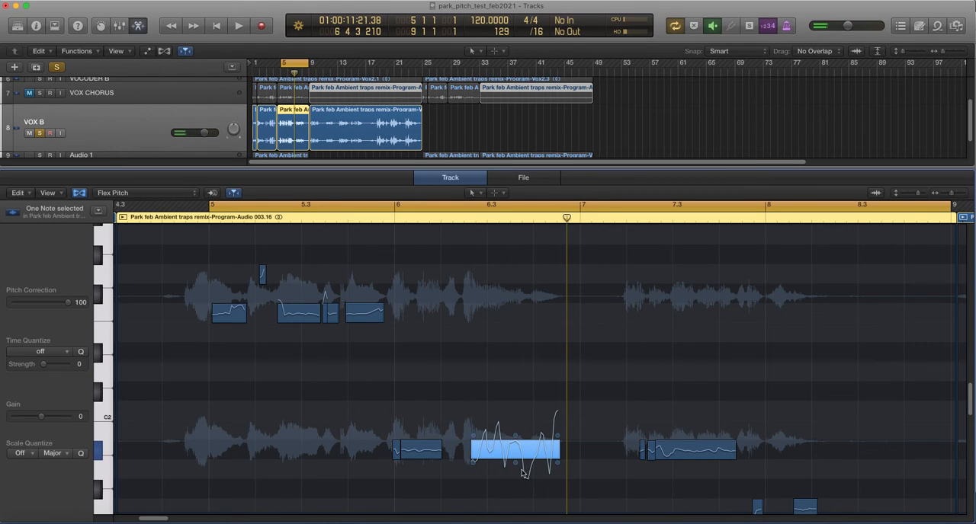
{"action": "mouse_move", "coordinate": [516, 464]}
{"action": "left_click_drag", "start_coordinate": [515, 463], "coordinate": [514, 482]}
{"action": "key", "text": "space"}
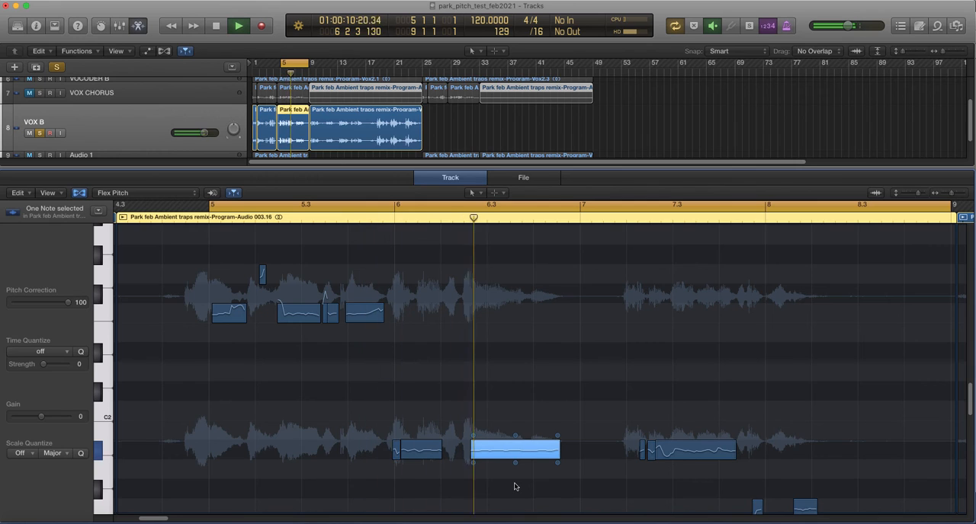
{"action": "key", "text": "space"}
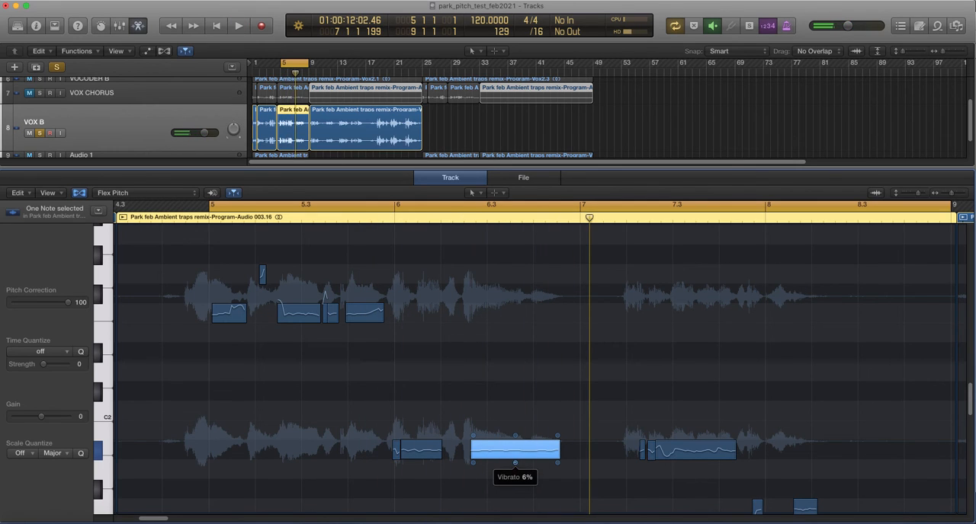
Try a mild and a stronger inverted vibrato on the selected note, playing the passage after each.
{"action": "left_click_drag", "start_coordinate": [516, 463], "coordinate": [515, 486]}
{"action": "key", "text": "space"}
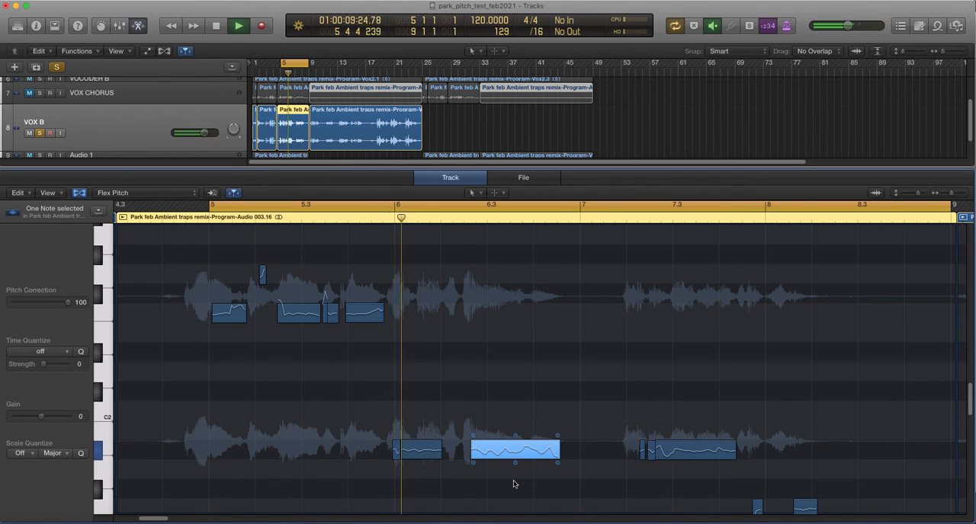
{"action": "key", "text": "space"}
{"action": "left_click_drag", "start_coordinate": [516, 463], "coordinate": [516, 501]}
{"action": "key", "text": "space"}
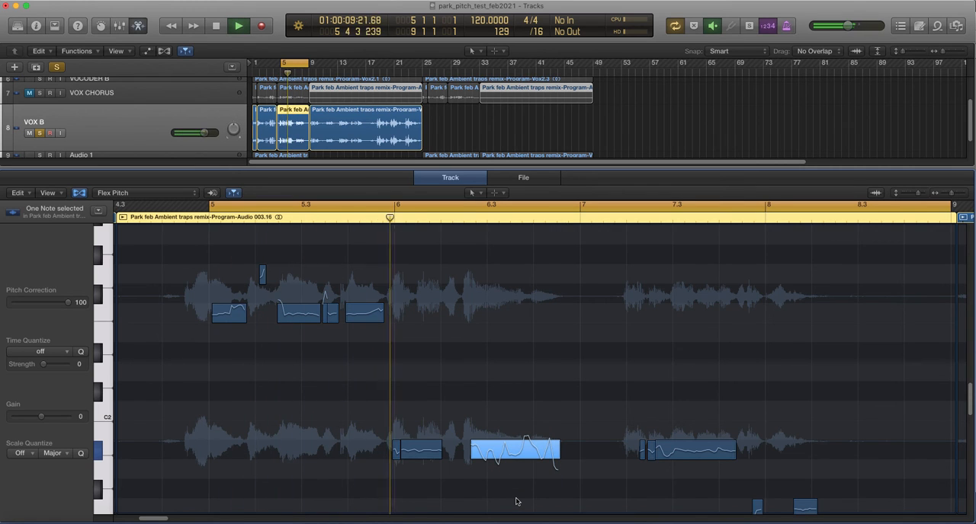
{"action": "key", "text": "space"}
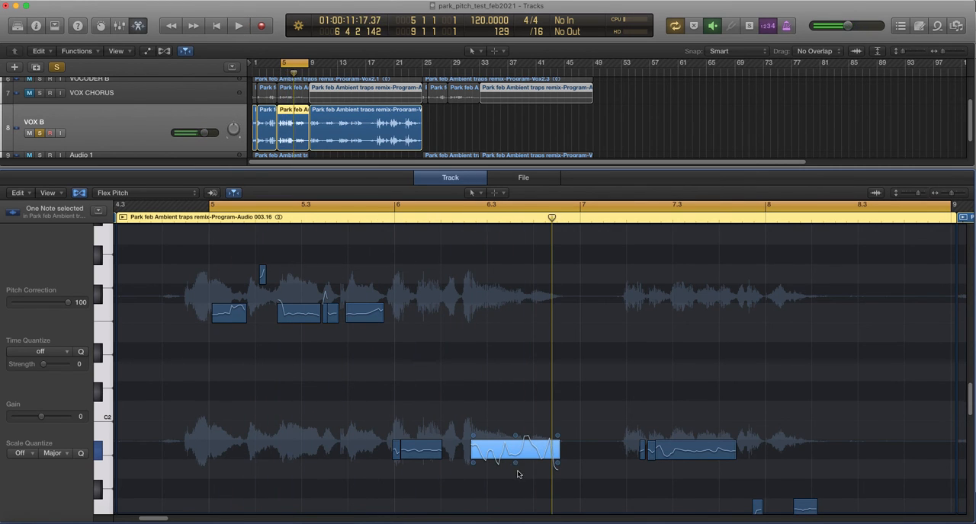
Bring the selected note's vibrato back to its original strength.
{"action": "left_click_drag", "start_coordinate": [517, 470], "coordinate": [515, 436]}
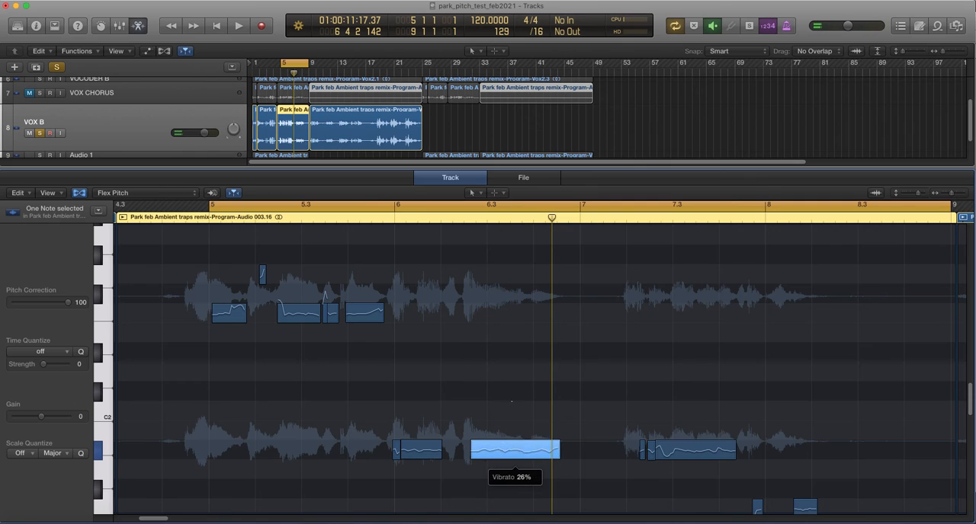
{"action": "left_click_drag", "start_coordinate": [511, 402], "coordinate": [509, 384]}
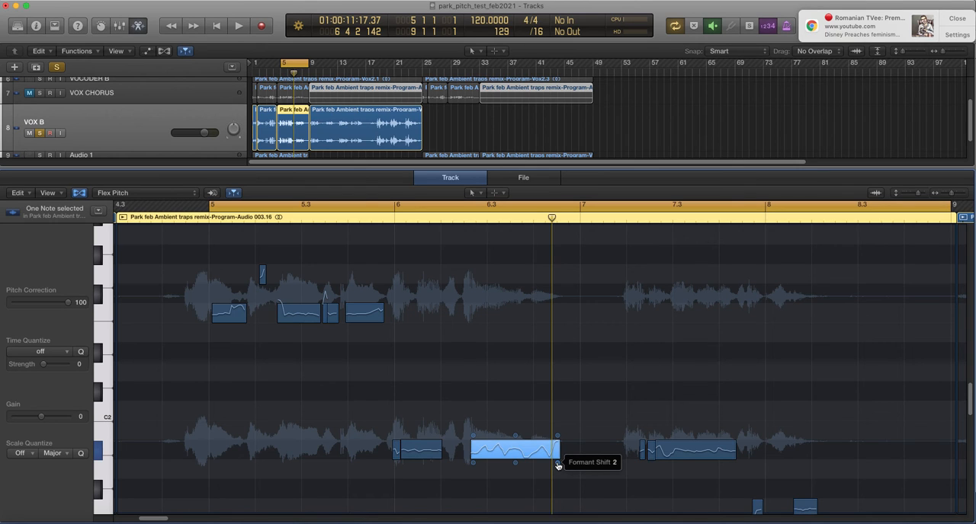
Raise the selected note's formant shift strongly and play the passage.
{"action": "left_click_drag", "start_coordinate": [558, 467], "coordinate": [568, 340]}
{"action": "key", "text": "space"}
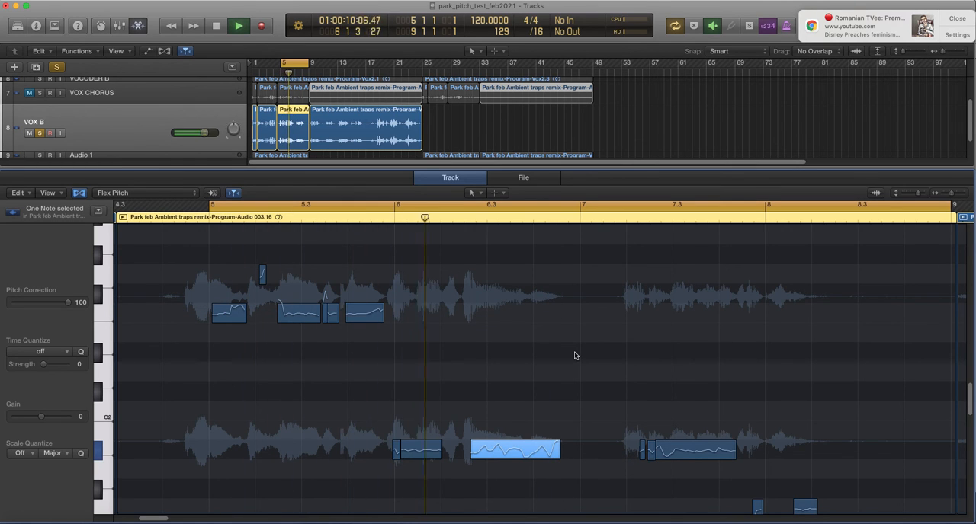
{"action": "key", "text": "space"}
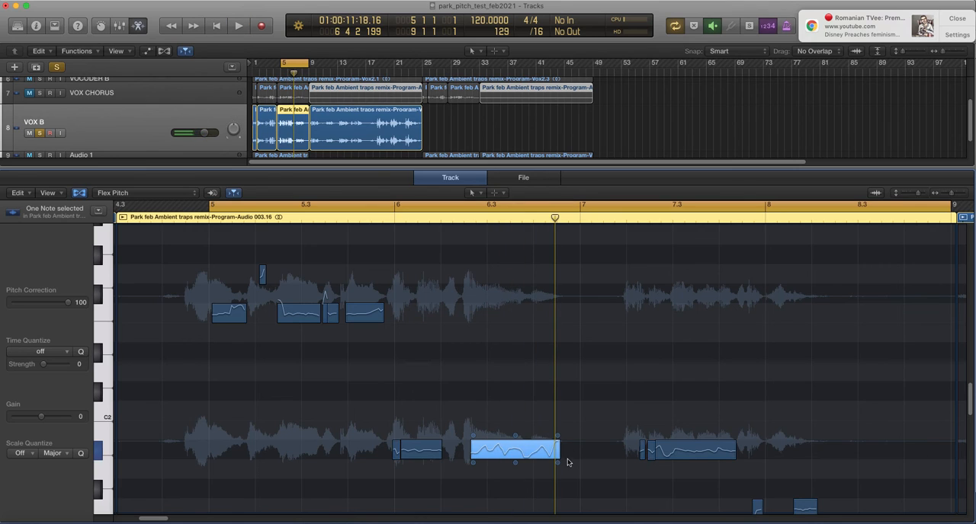
Bring the selected note's formant shift down to 0 in stages, playing the passage between adjustments.
{"action": "mouse_move", "coordinate": [557, 467]}
{"action": "left_click_drag", "start_coordinate": [558, 465], "coordinate": [558, 463]}
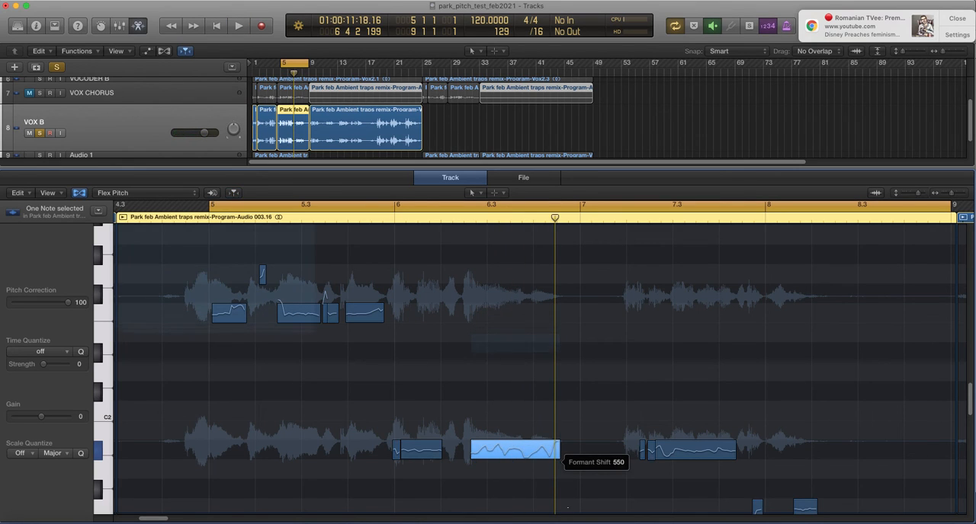
{"action": "left_click_drag", "start_coordinate": [560, 521], "coordinate": [560, 523]}
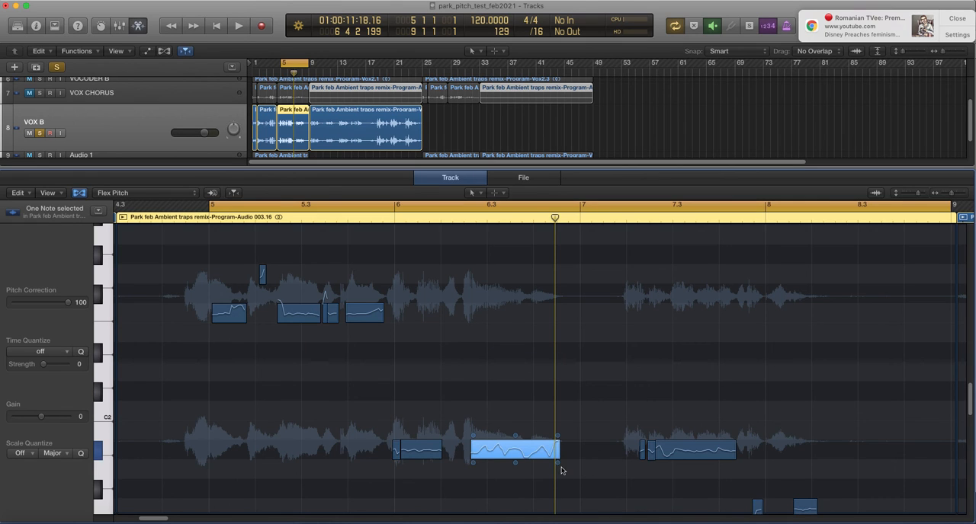
{"action": "left_click_drag", "start_coordinate": [559, 466], "coordinate": [558, 468]}
{"action": "key", "text": "space"}
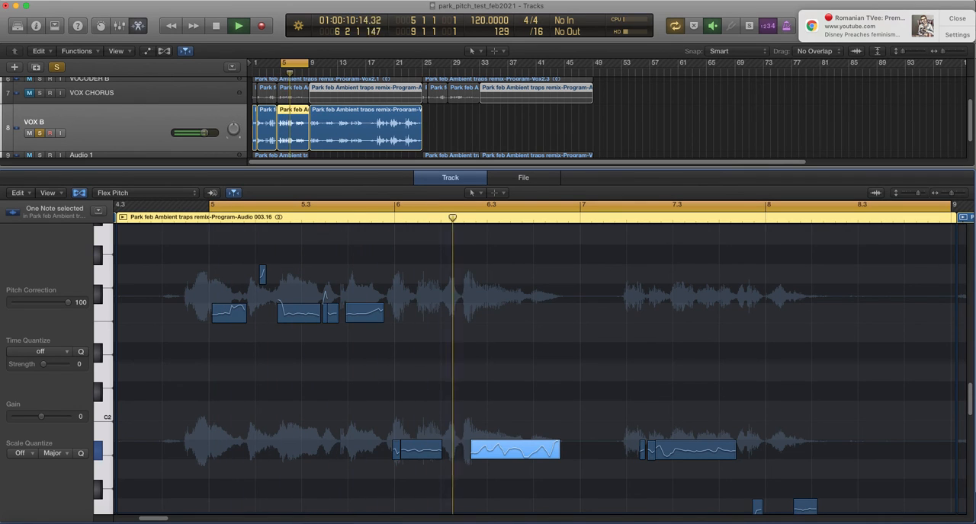
{"action": "key", "text": "space"}
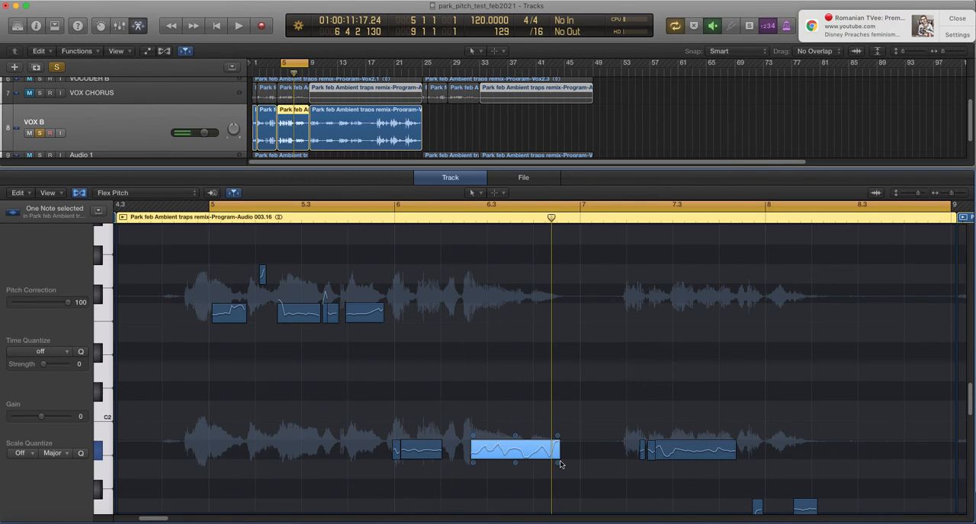
{"action": "left_click_drag", "start_coordinate": [560, 465], "coordinate": [561, 494]}
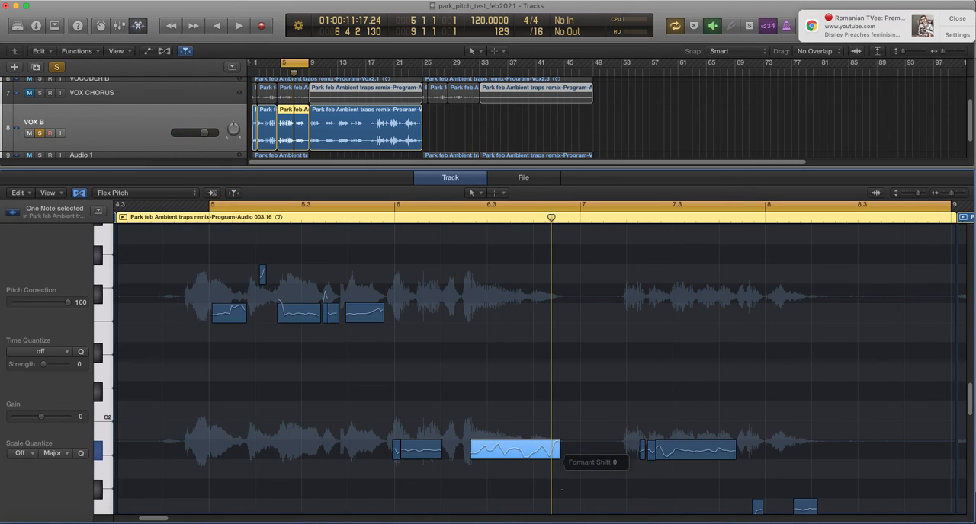
{"action": "key", "text": "space"}
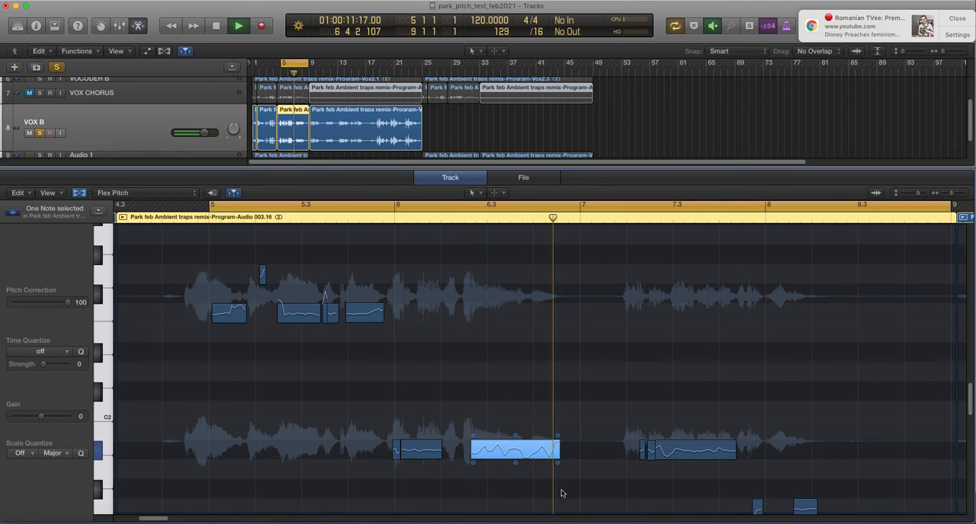
{"action": "key", "text": "space"}
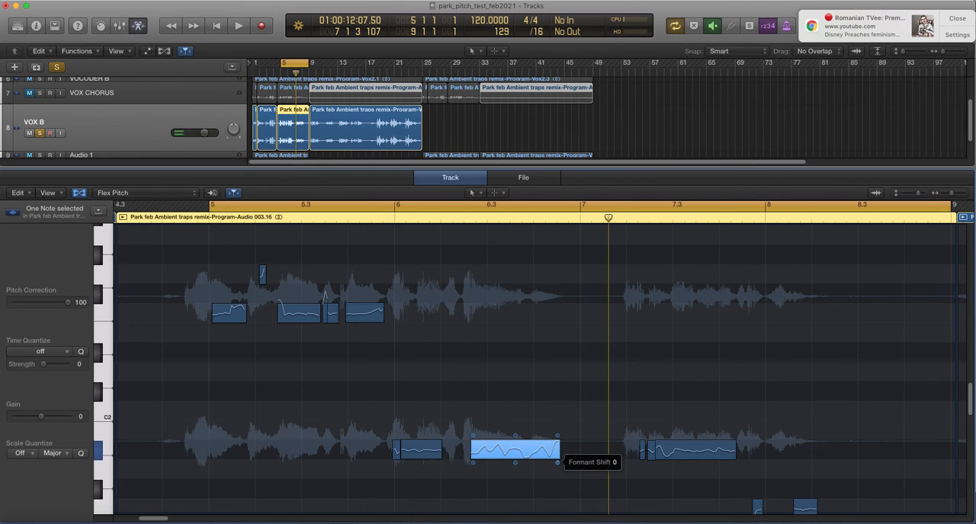
Try formant shifts of -188 and -320 on the selected note, playing the passage after each.
{"action": "left_click_drag", "start_coordinate": [557, 462], "coordinate": [560, 512]}
{"action": "key", "text": "space"}
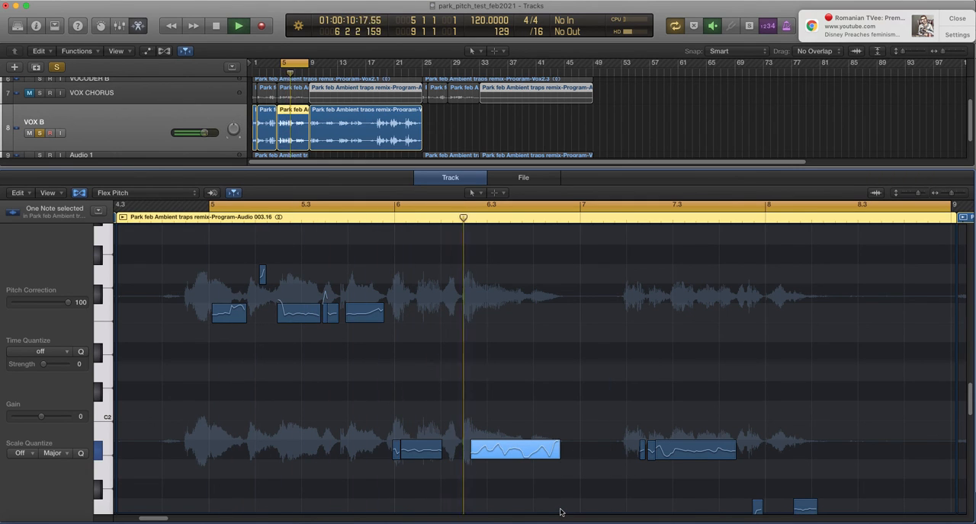
{"action": "key", "text": "space"}
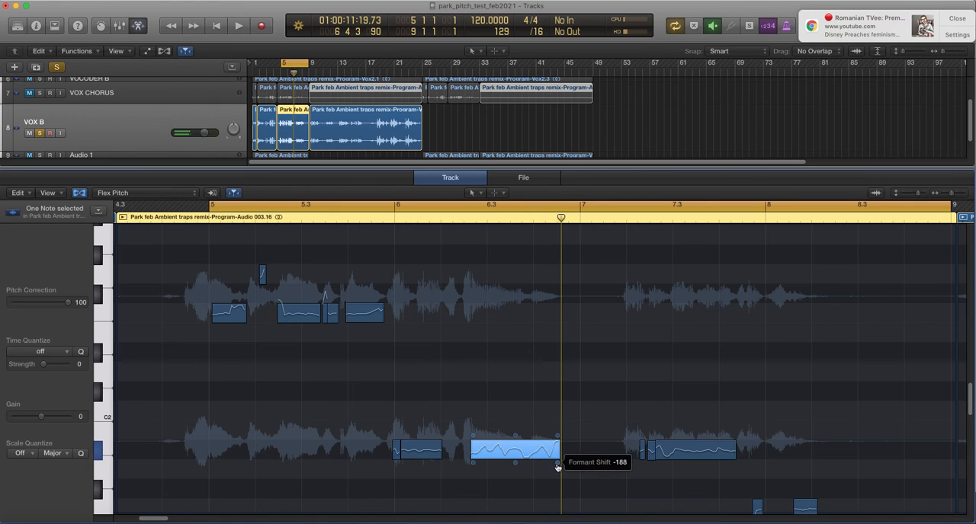
{"action": "left_click_drag", "start_coordinate": [560, 463], "coordinate": [561, 497]}
{"action": "key", "text": "space"}
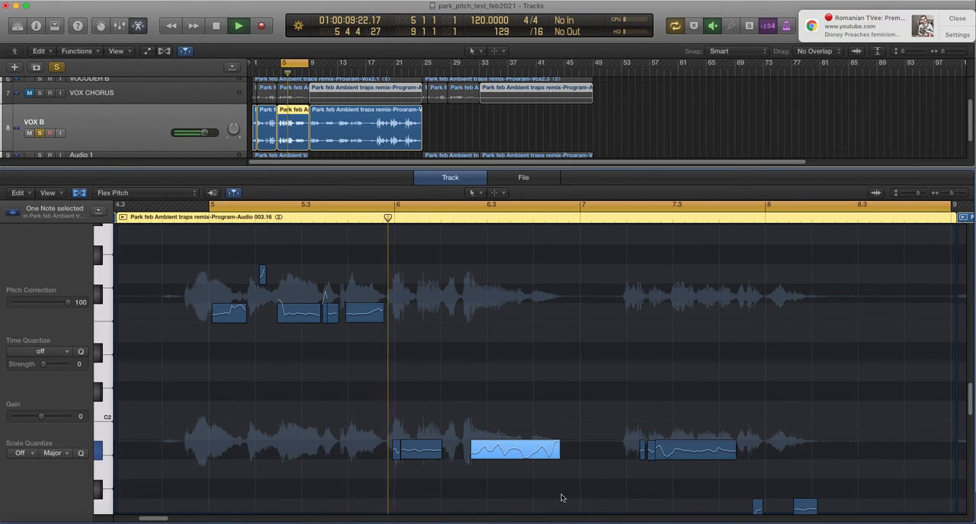
{"action": "key", "text": "space"}
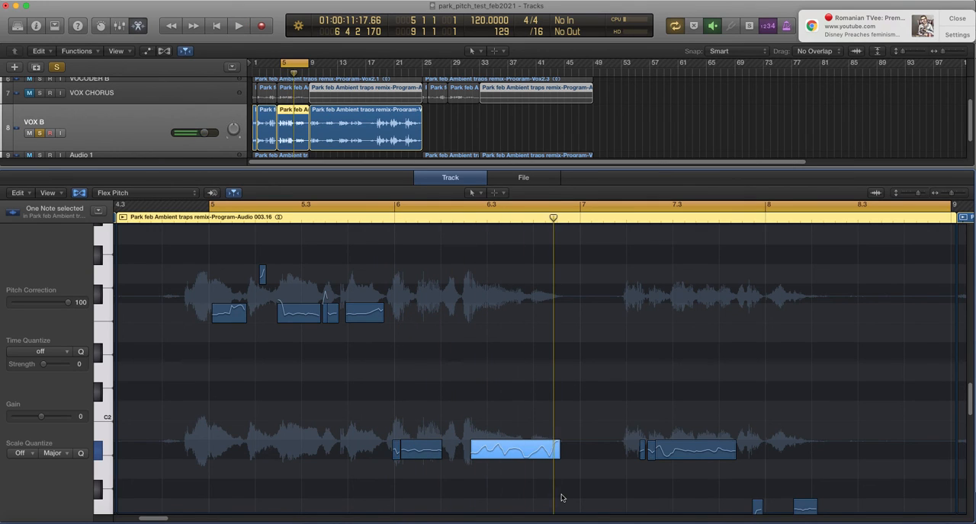
Raise the selected note's formant shift back toward its neutral setting.
{"action": "scroll", "coordinate": [532, 474], "scroll_direction": "down", "scroll_amount": 1}
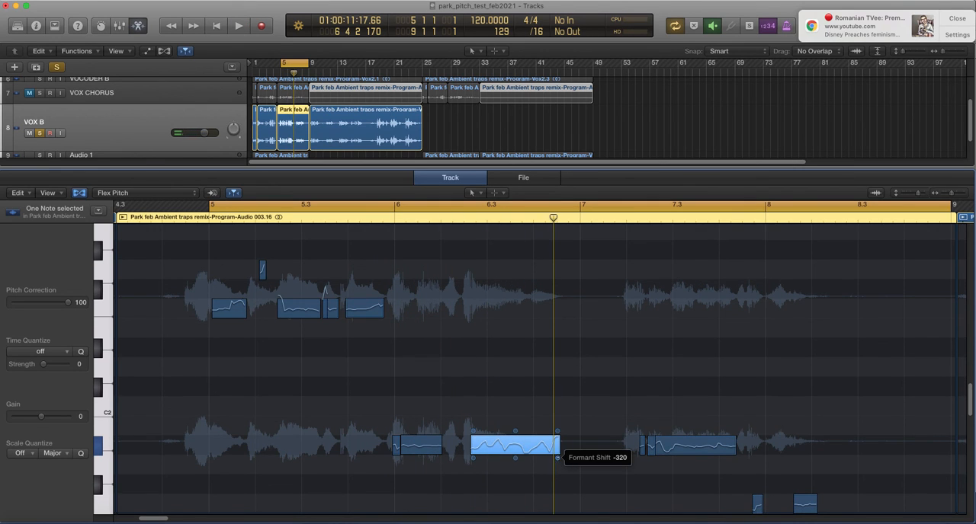
{"action": "left_click_drag", "start_coordinate": [558, 458], "coordinate": [554, 389]}
{"action": "left_click_drag", "start_coordinate": [557, 462], "coordinate": [558, 462]}
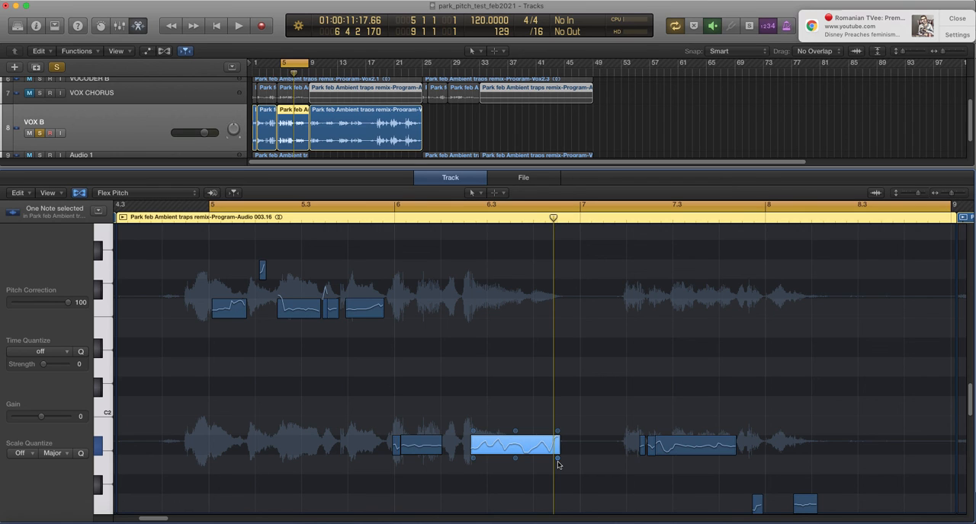
{"action": "left_click_drag", "start_coordinate": [514, 445], "coordinate": [491, 443]}
{"action": "left_click", "coordinate": [136, 197]}
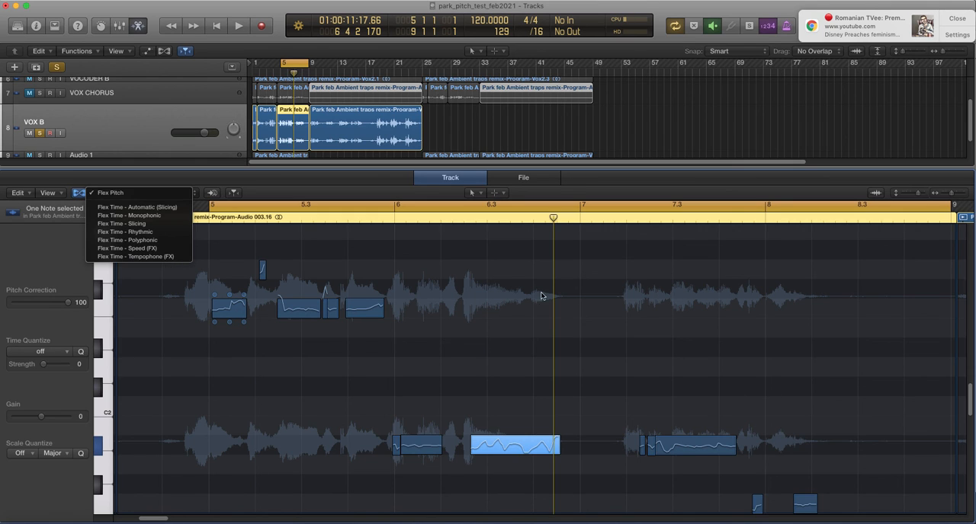
{"action": "left_click", "coordinate": [458, 250]}
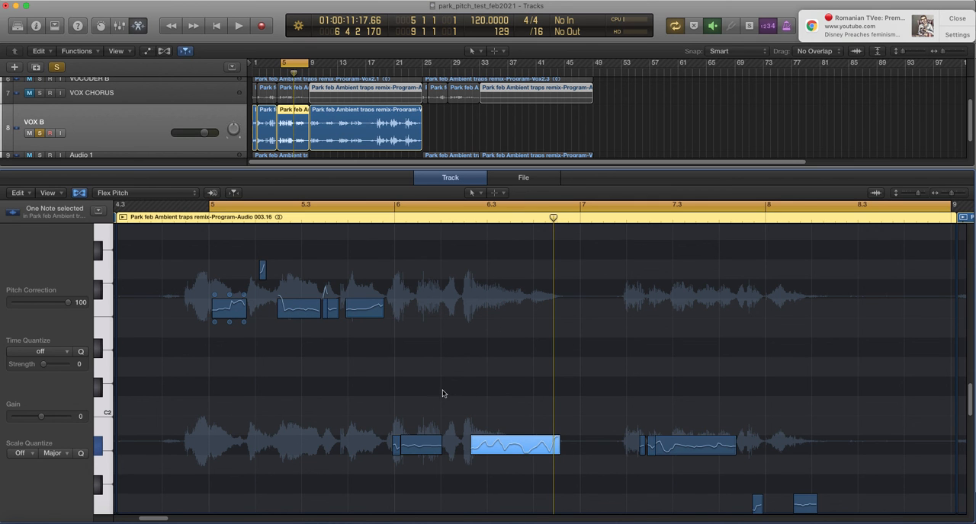
{"action": "key", "text": "ctrl+Down"}
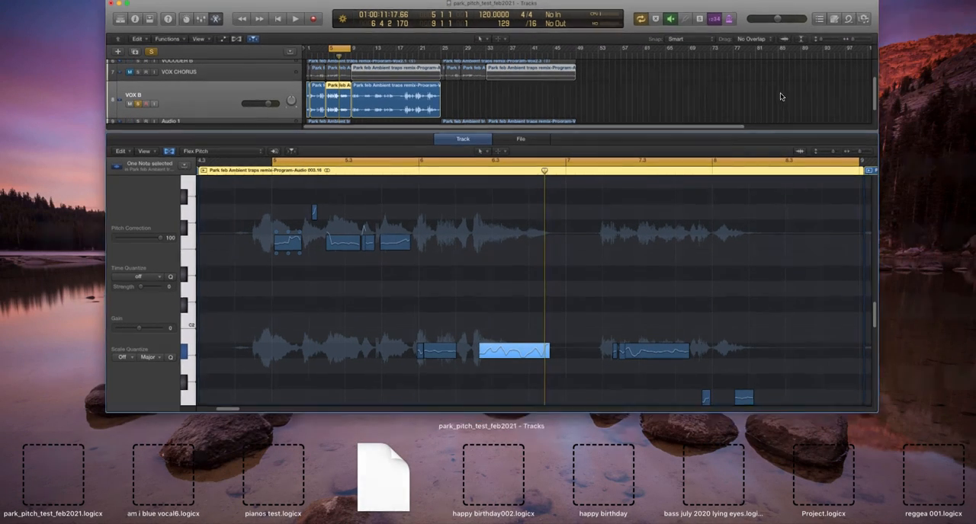
{"action": "left_click", "coordinate": [780, 92]}
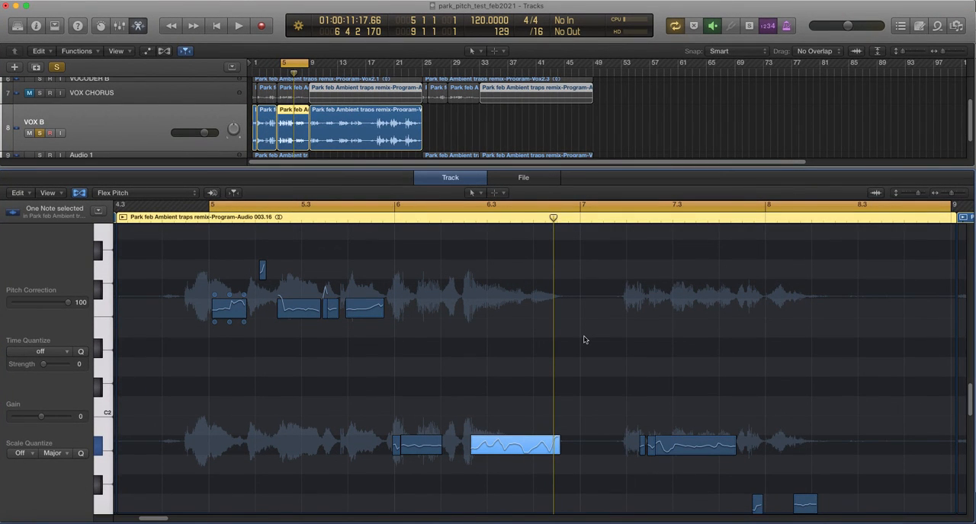